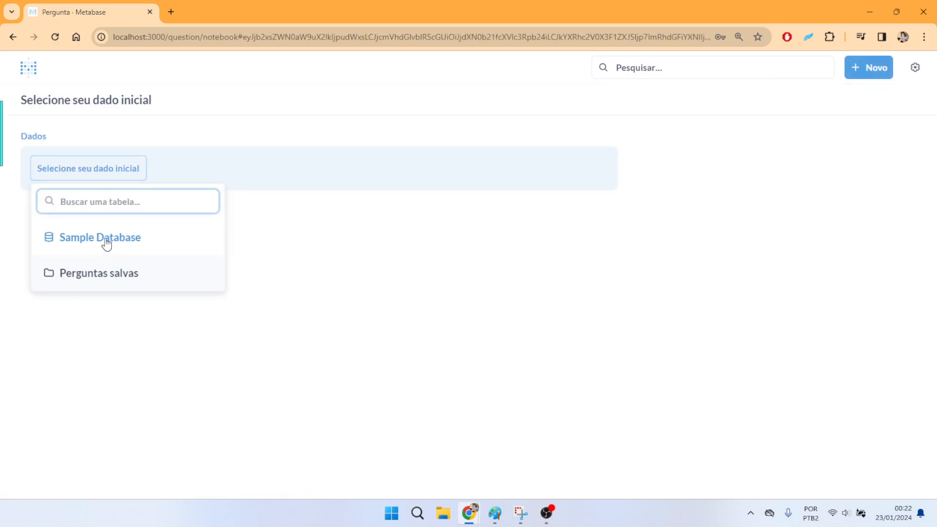
- Choose the Feedback table from Sample Database as the question's starting data
click(104, 242)
click(101, 277)
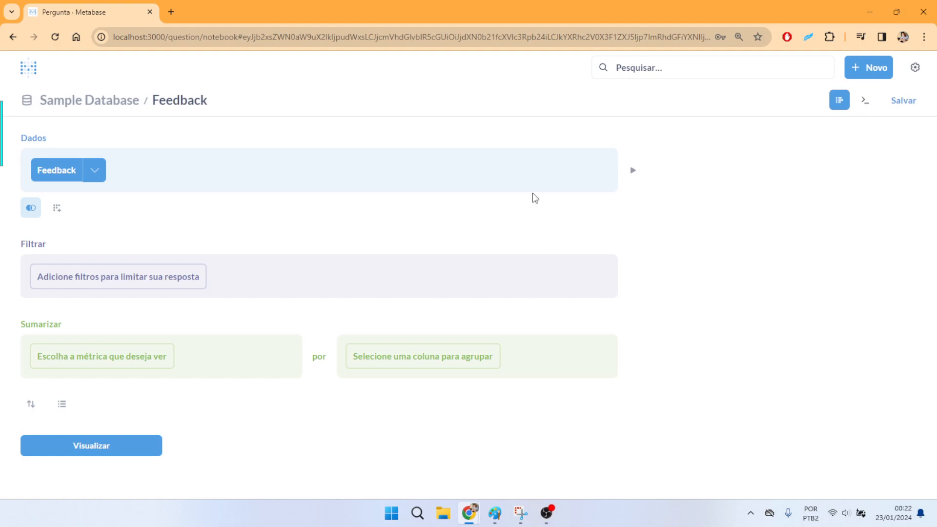
- Add a custom column section to the question and check the list of columns in the Feedback table
click(58, 210)
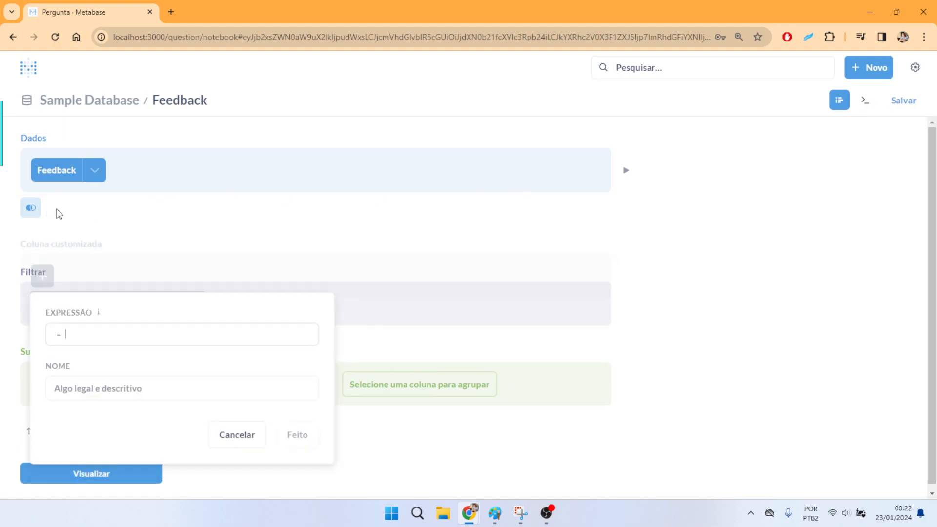
click(608, 246)
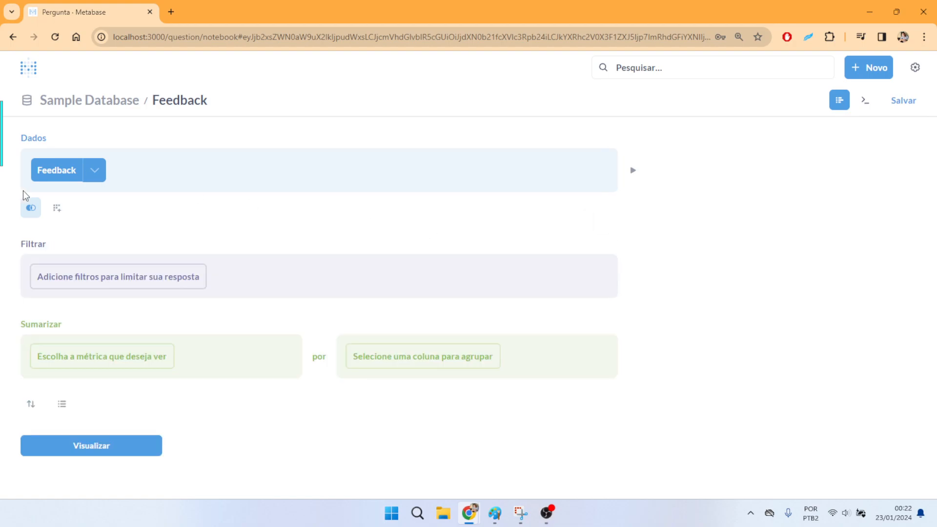
click(61, 217)
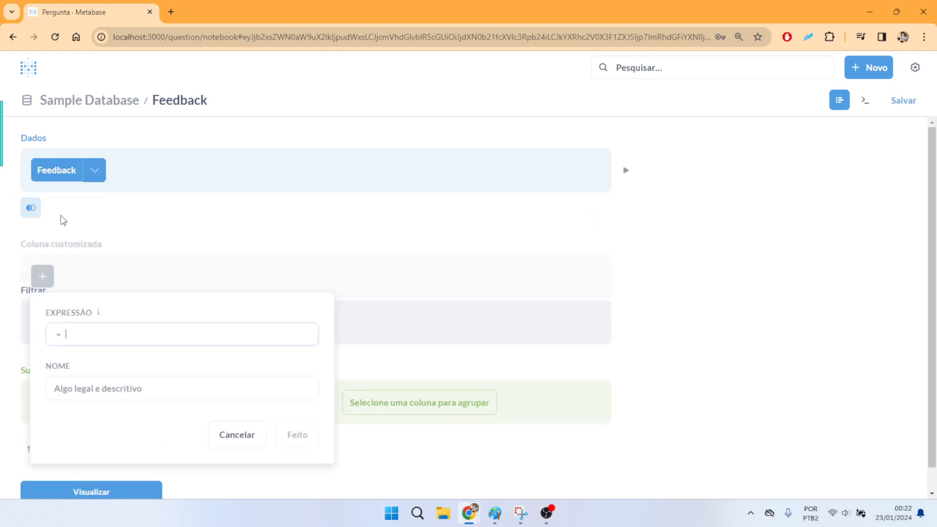
scroll(182, 197, down, 1)
scroll(180, 186, up, 1)
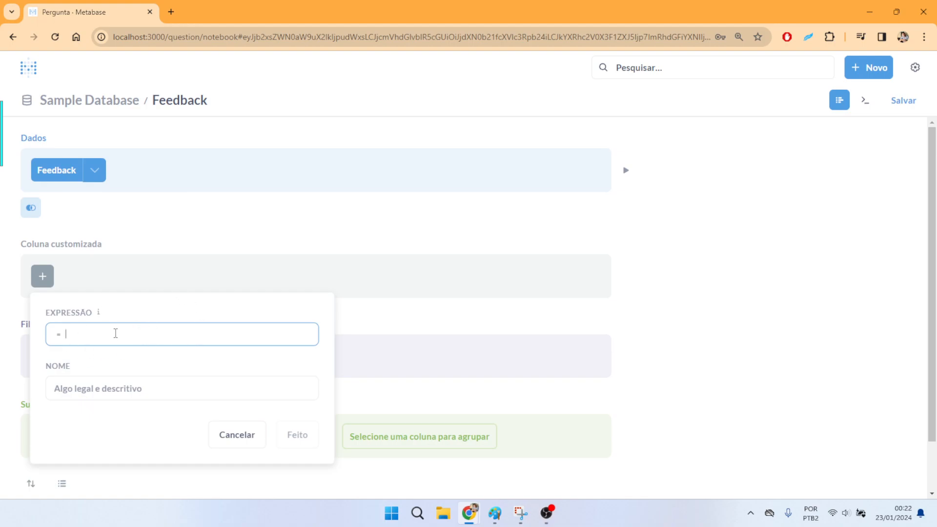
click(94, 175)
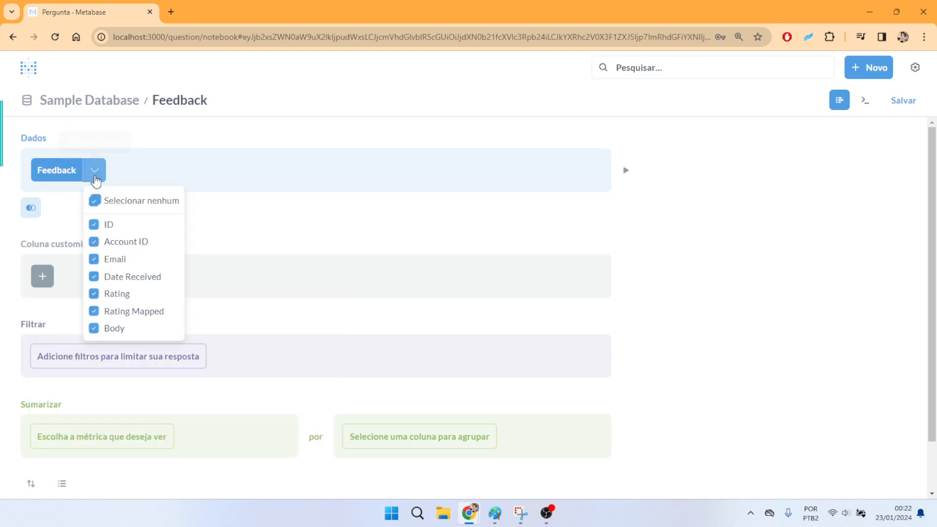
click(242, 312)
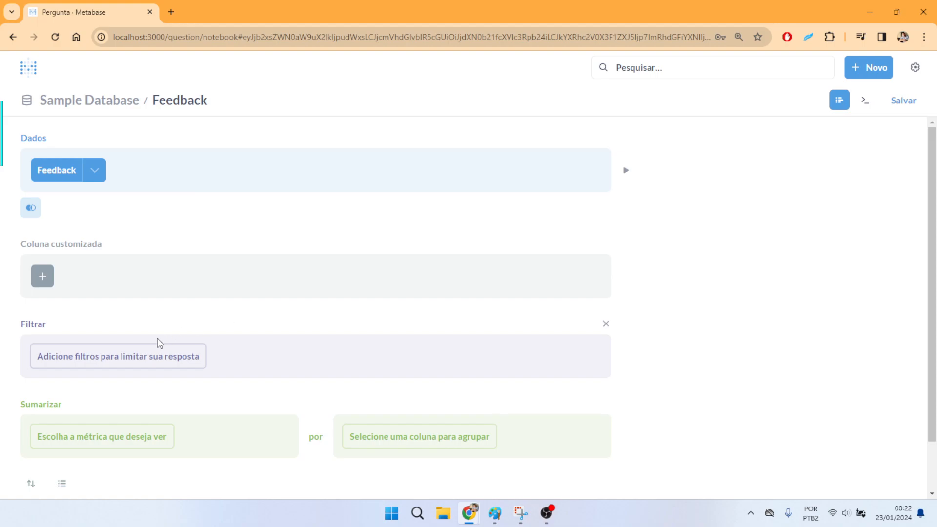
- Open the custom expressions documentation from the new column's expression editor and read how expressions create filters, metrics and custom columns
click(39, 279)
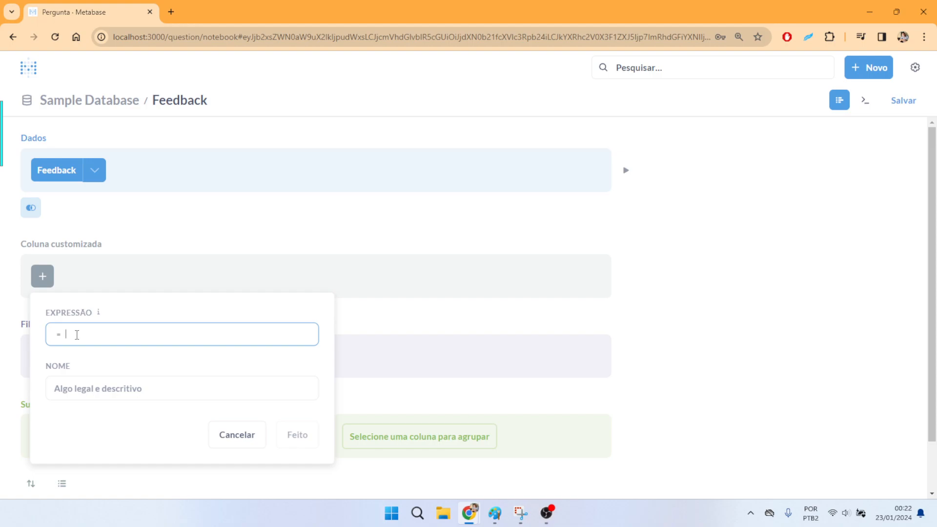
click(99, 314)
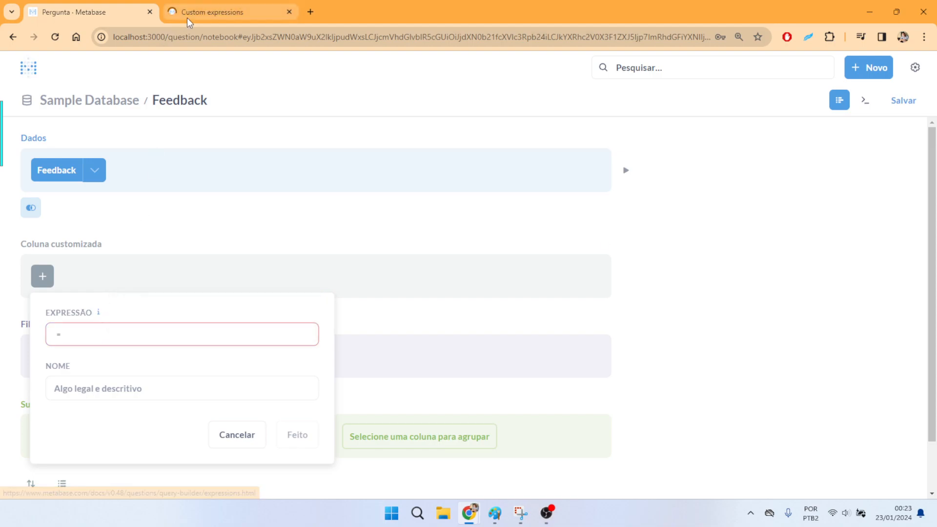
click(227, 15)
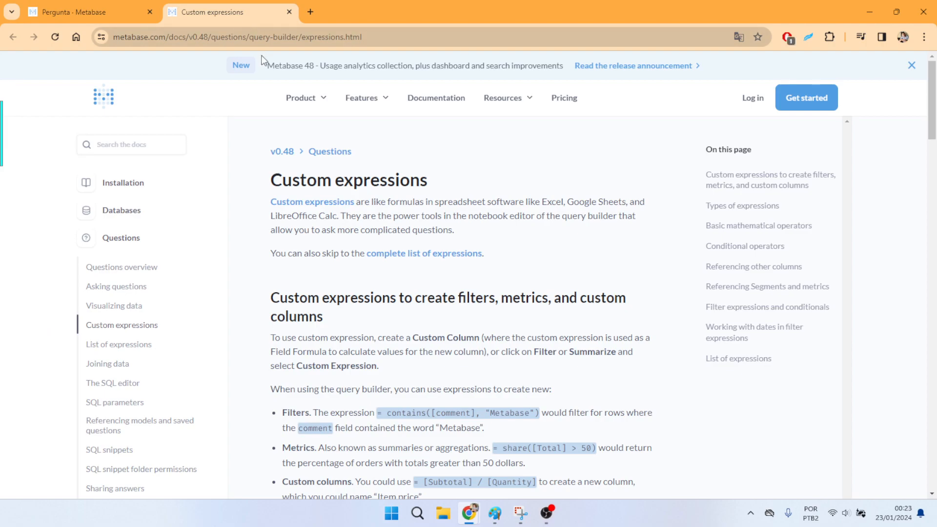
scroll(205, 251, down, 1)
scroll(116, 246, down, 1)
scroll(435, 190, up, 3)
scroll(470, 151, down, 4)
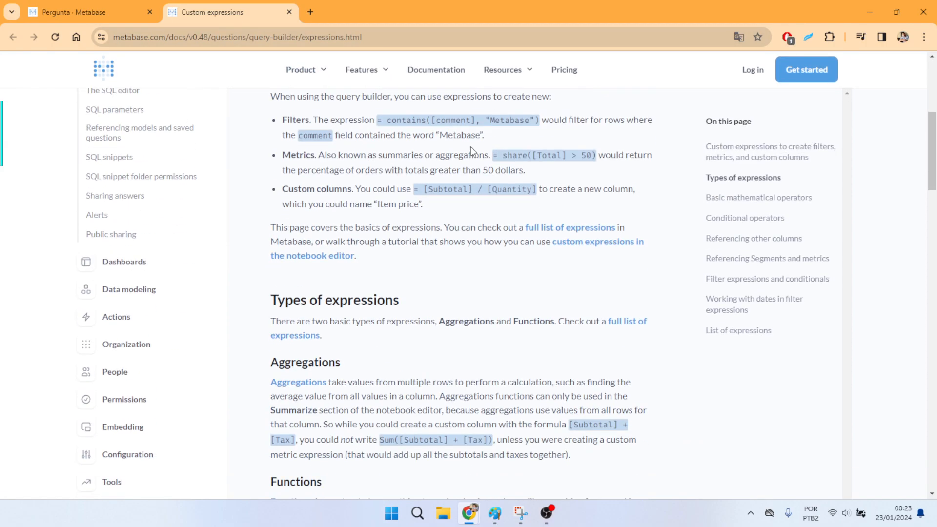
scroll(470, 146, down, 4)
scroll(492, 226, up, 6)
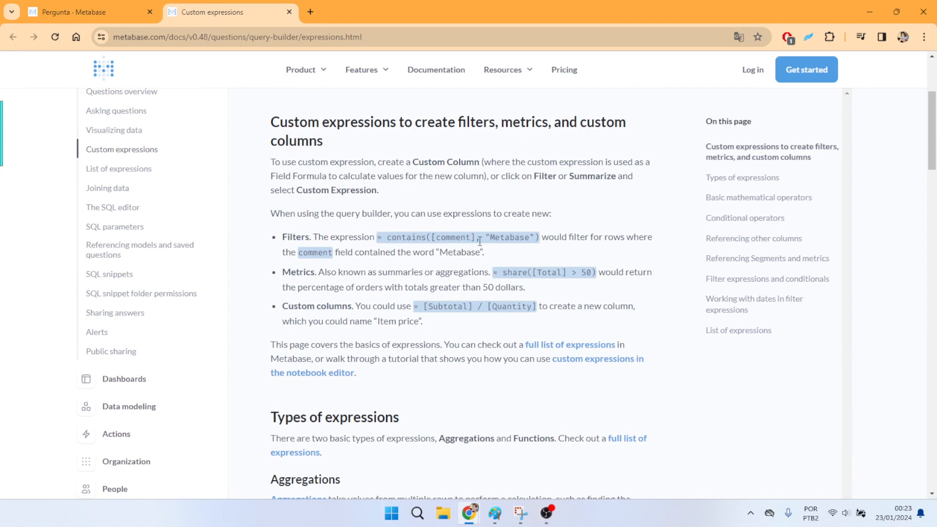
scroll(477, 241, down, 5)
scroll(437, 282, up, 5)
scroll(297, 233, down, 3)
scroll(297, 233, up, 4)
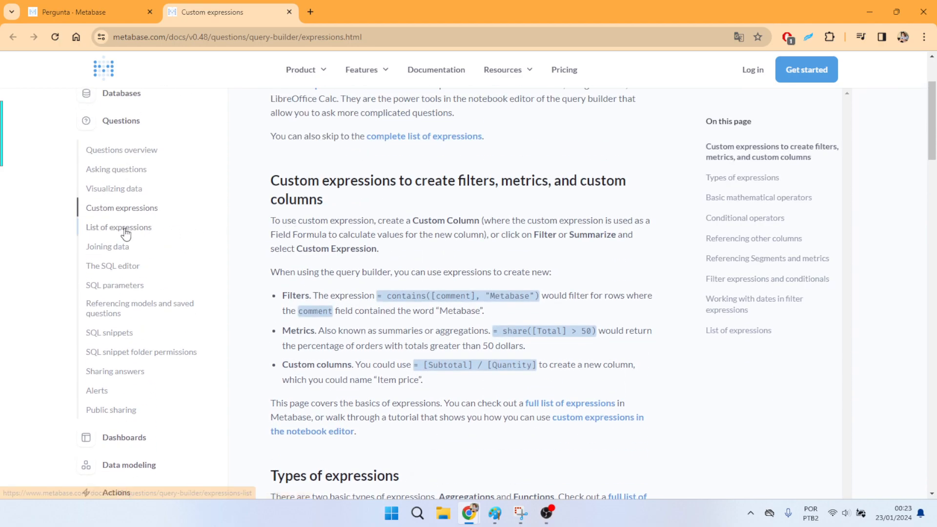
- Open the documentation's List of expressions page and look through the available aggregations and functions
click(146, 228)
scroll(390, 213, down, 2)
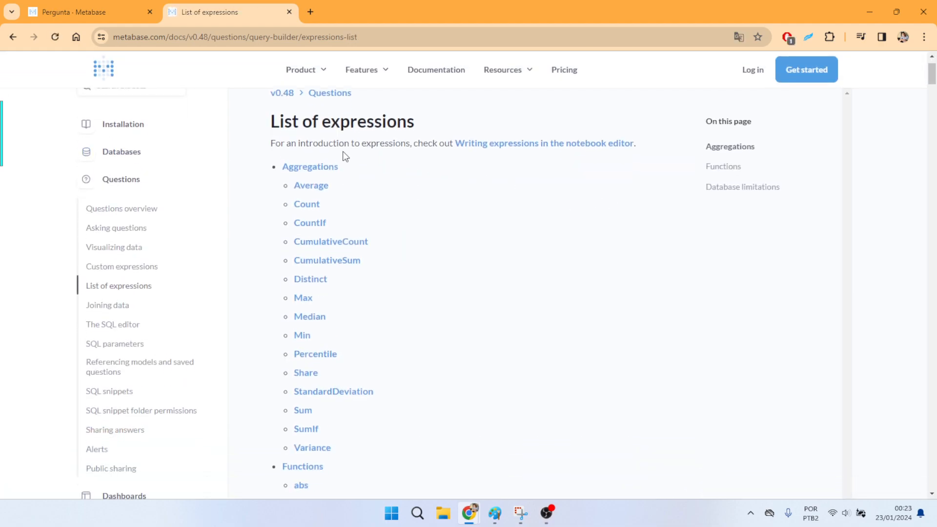
scroll(366, 274, down, 6)
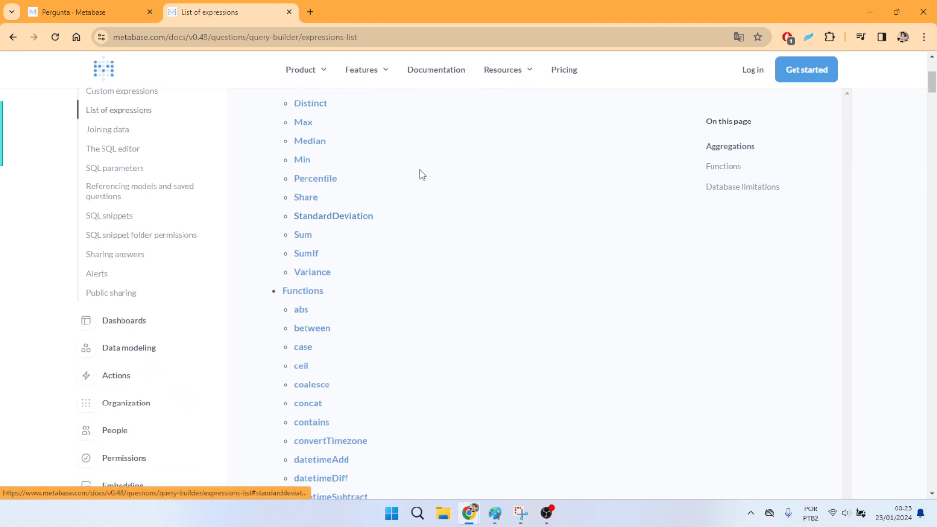
scroll(415, 362, up, 9)
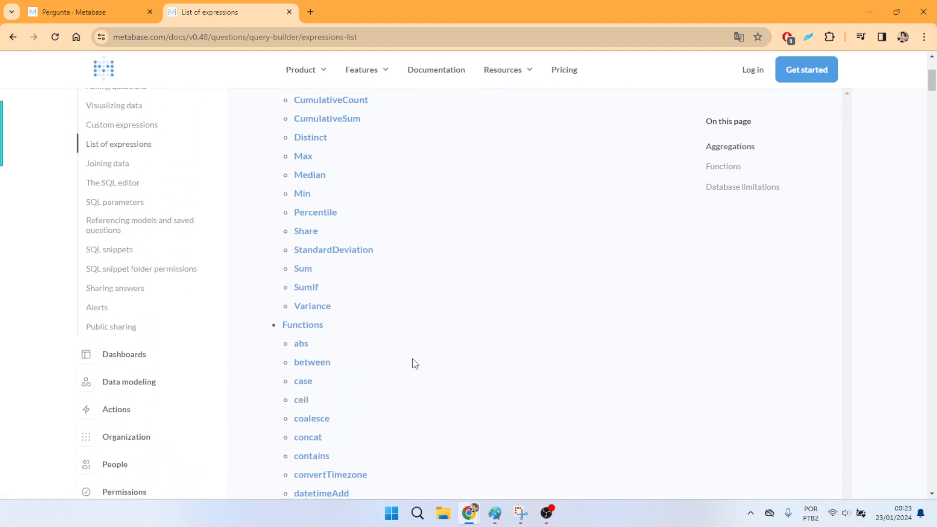
- Return to the Metabase question, remove the custom column section and visualize the Feedback table
key(ctrl+Tab)
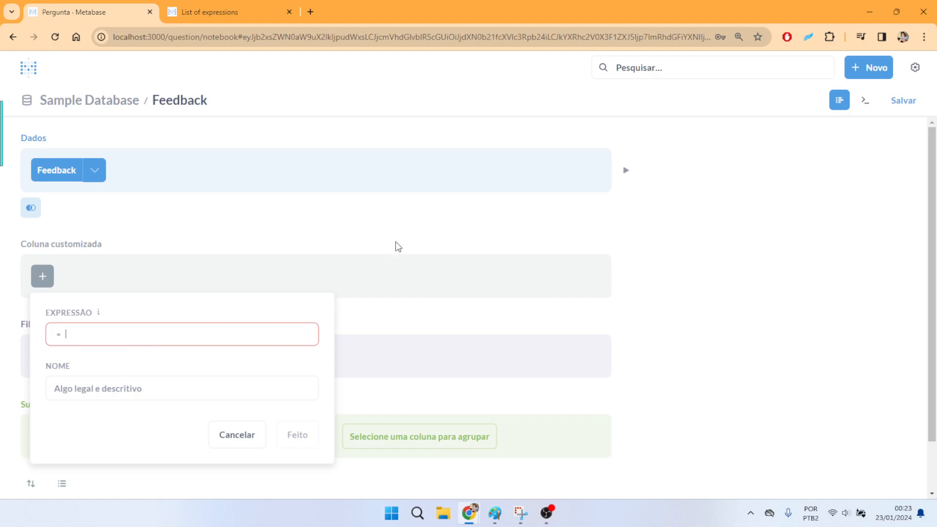
click(767, 212)
click(610, 245)
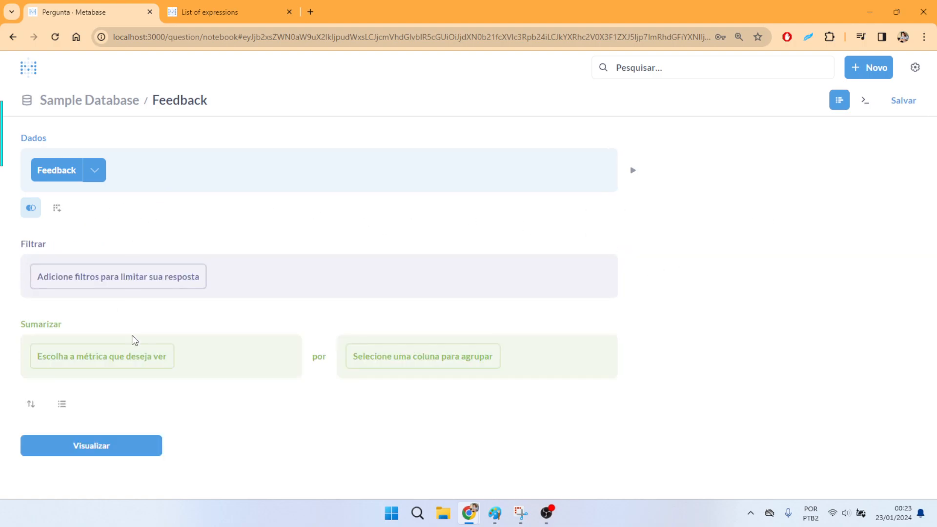
click(103, 446)
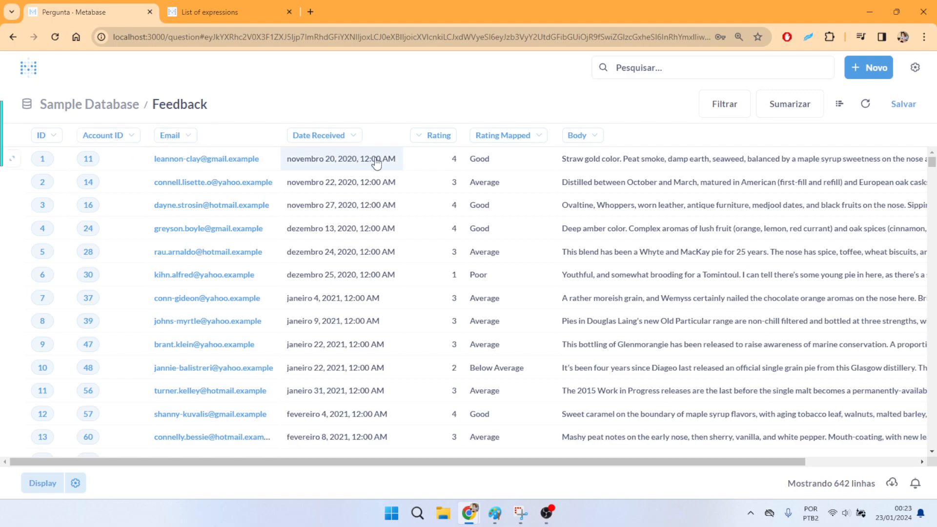
- Examine the Feedback rows, comparing the Rating and Rating Mapped values and reading the Body texts
double_click(454, 160)
drag(454, 463, 487, 463)
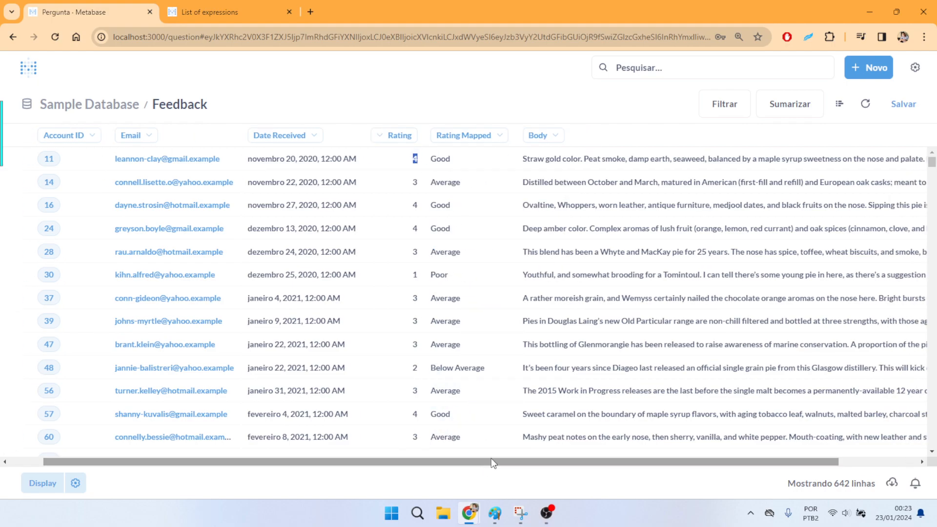
scroll(499, 159, down, 2)
scroll(463, 163, up, 2)
drag(463, 163, 431, 166)
click(548, 94)
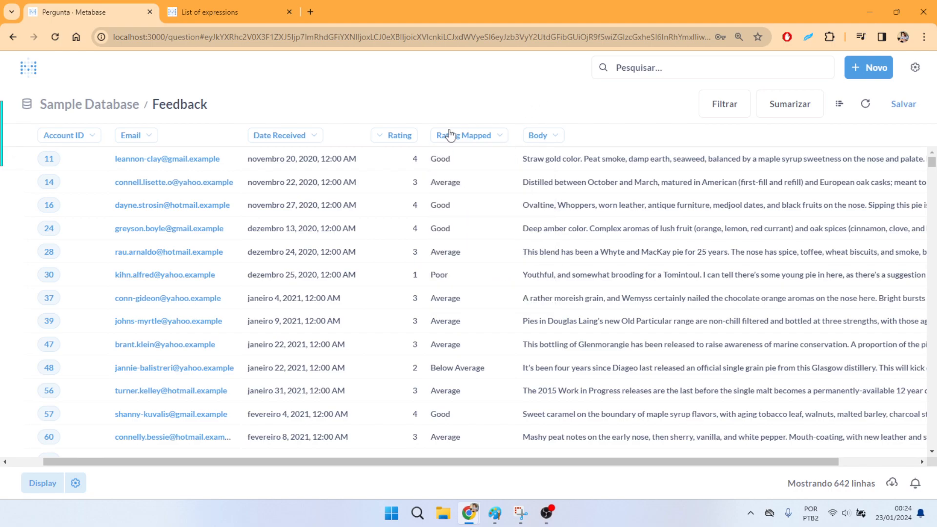
drag(445, 164, 429, 168)
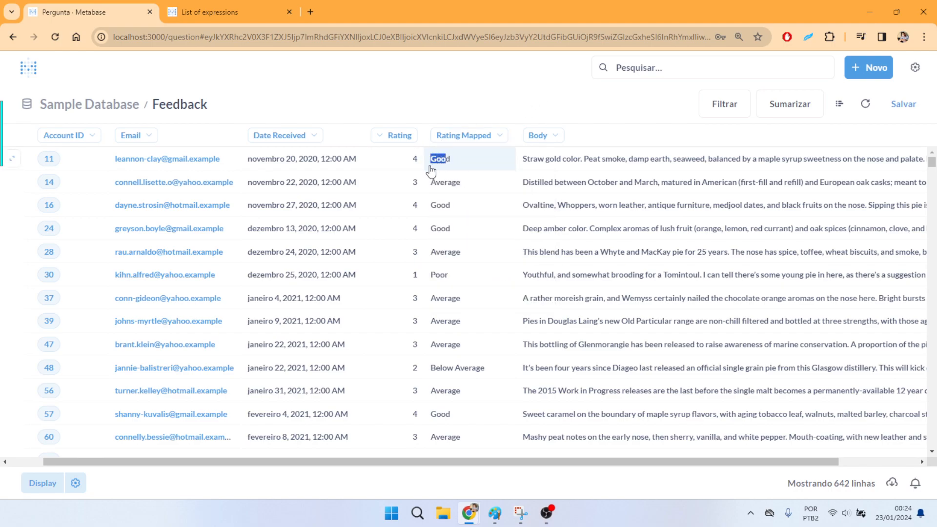
click(503, 107)
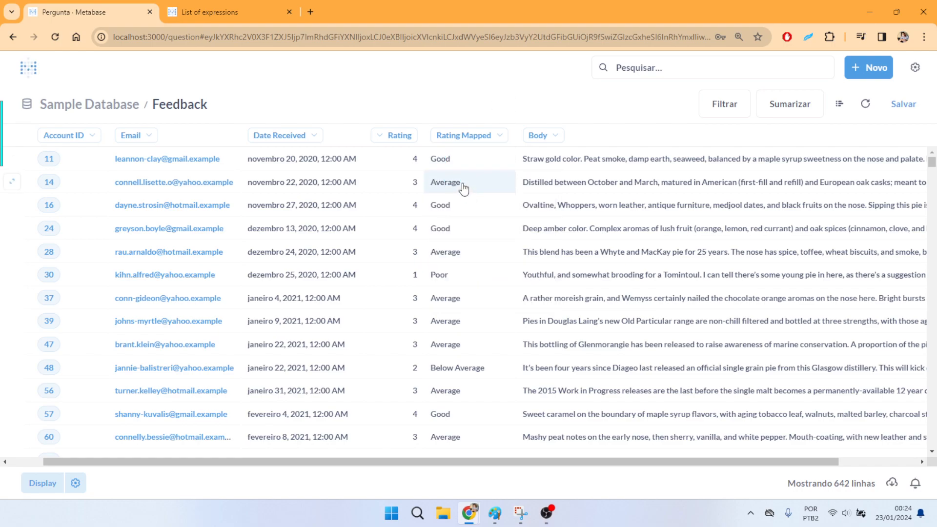
drag(460, 286, 431, 286)
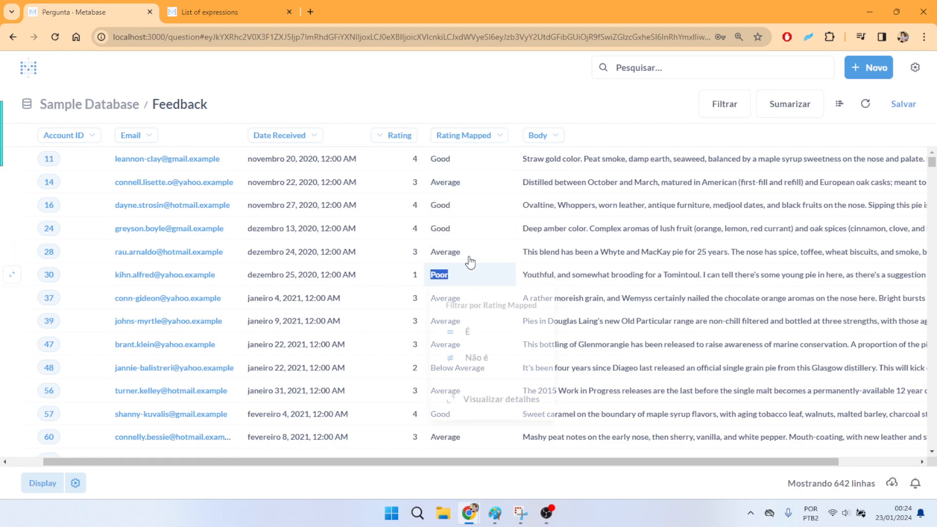
click(542, 110)
drag(505, 463, 654, 466)
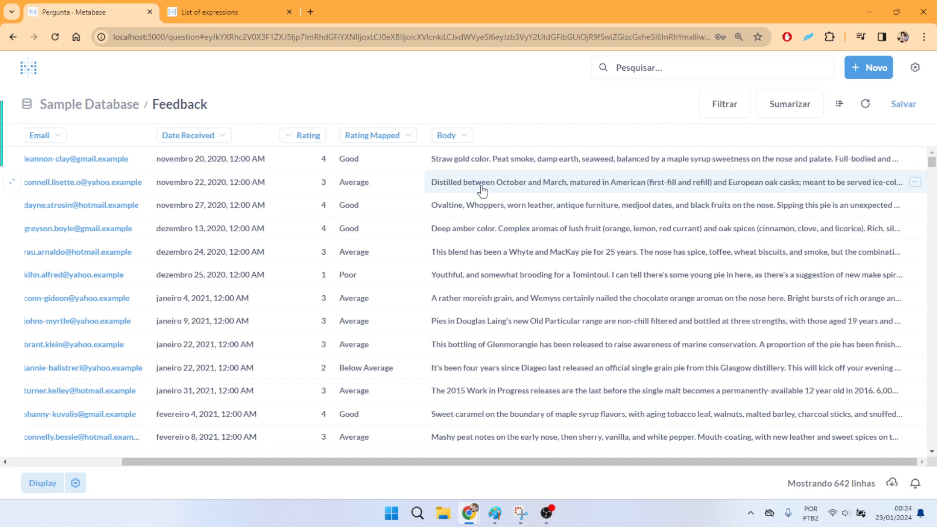
scroll(491, 235, down, 5)
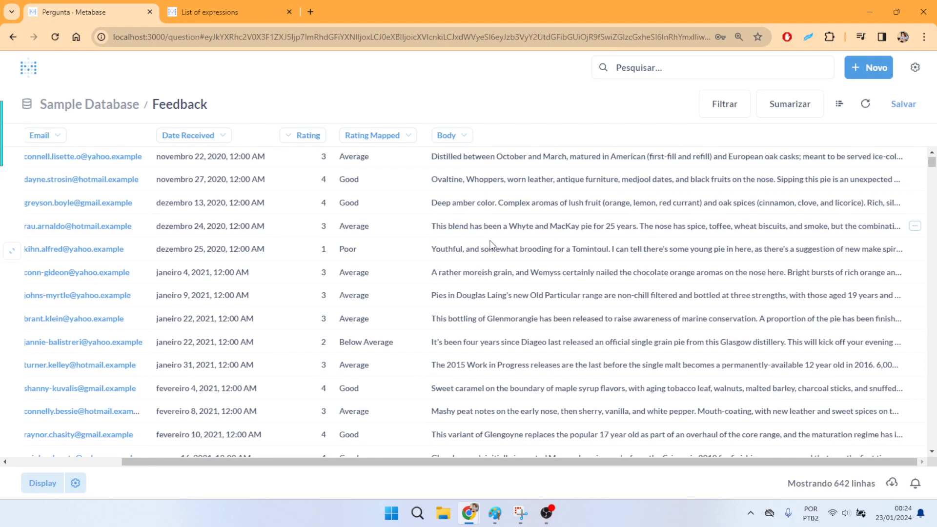
scroll(490, 245, up, 5)
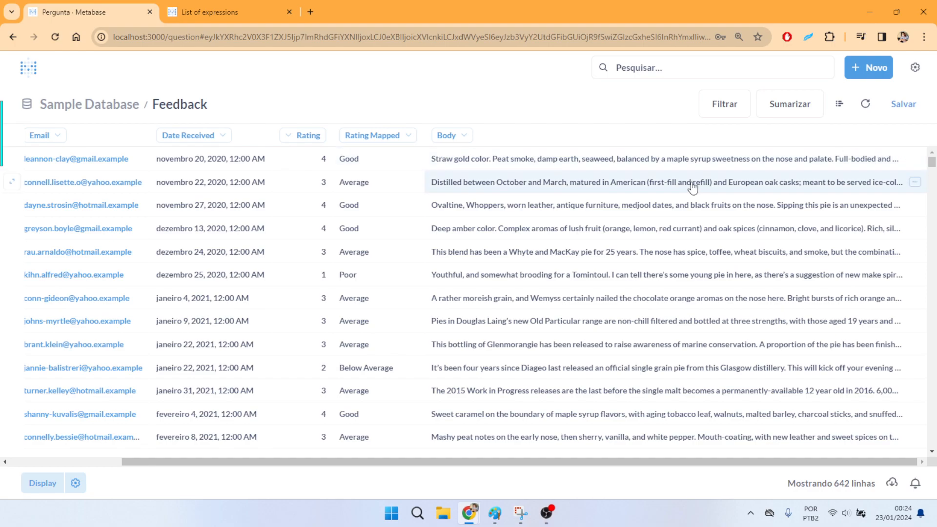
drag(588, 464, 464, 466)
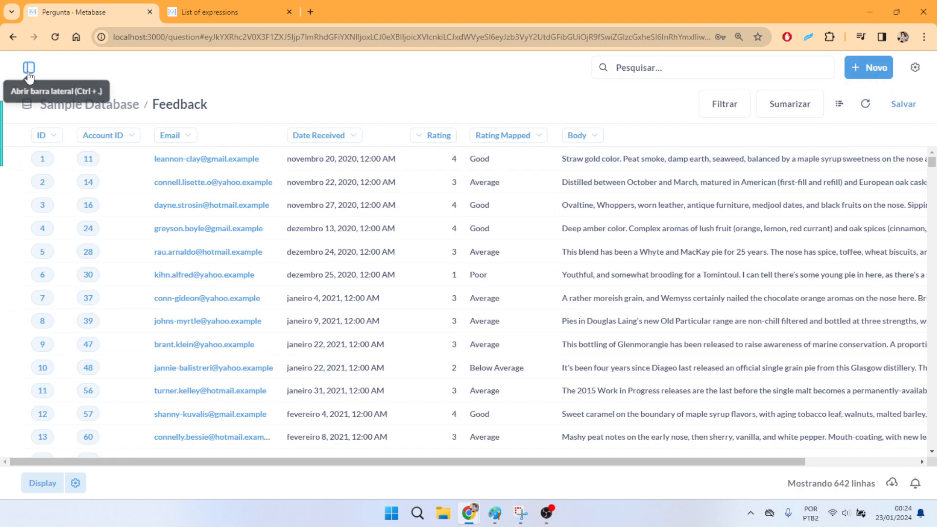
- Reopen the question in the notebook editor and review the aggregations in the List of expressions documentation before returning to the question
click(847, 108)
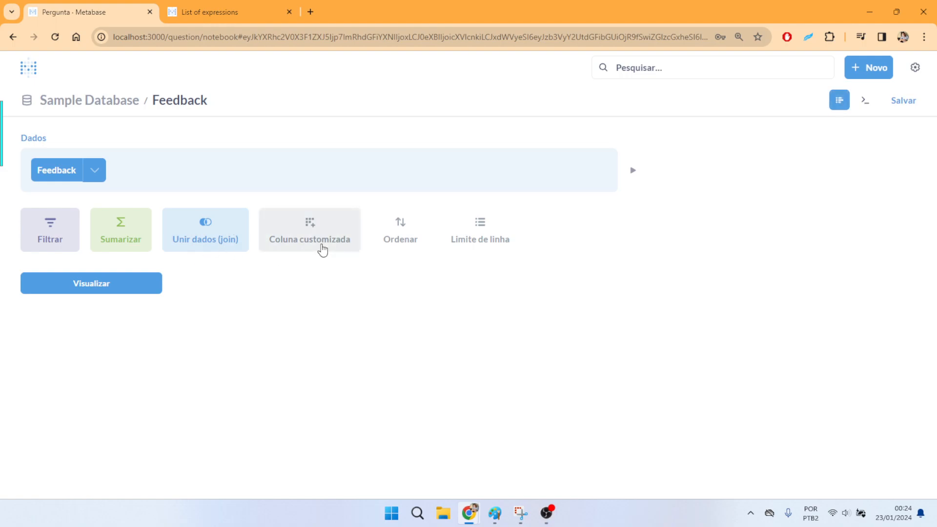
click(202, 6)
scroll(293, 161, down, 2)
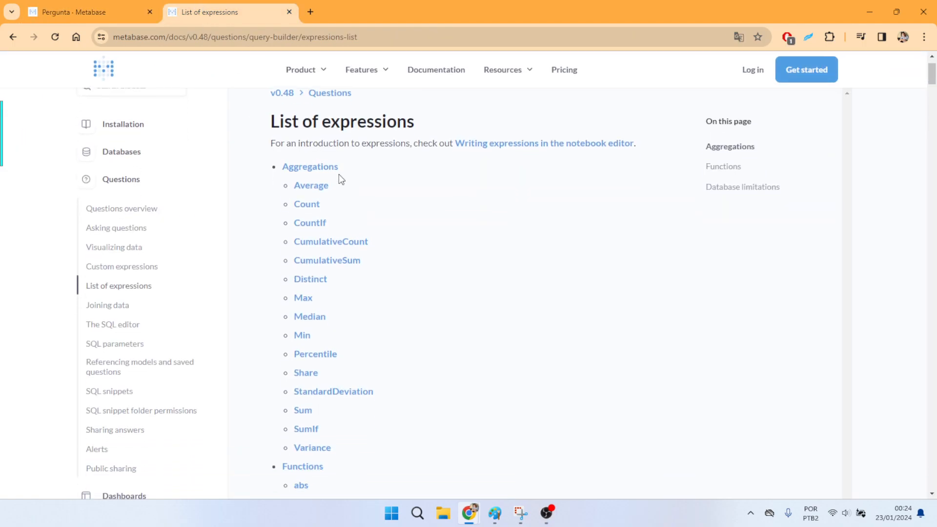
scroll(341, 193, down, 1)
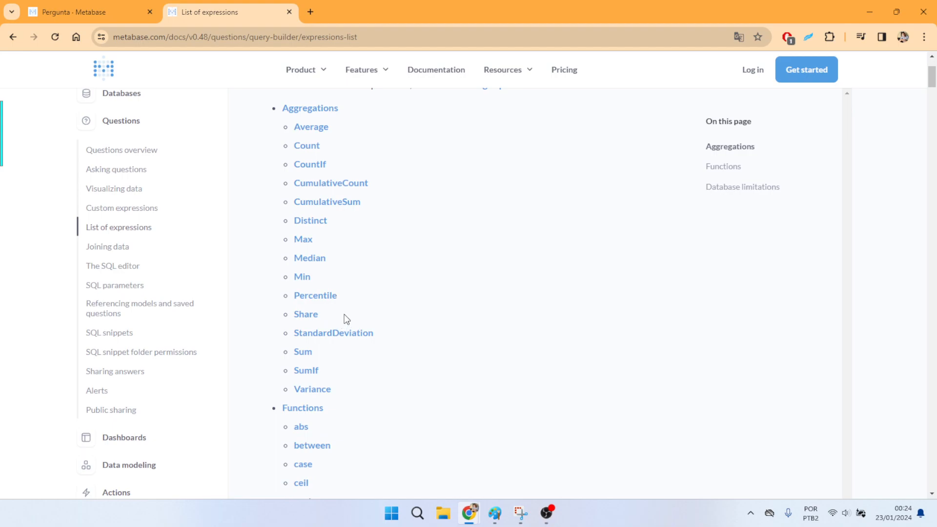
scroll(367, 161, up, 1)
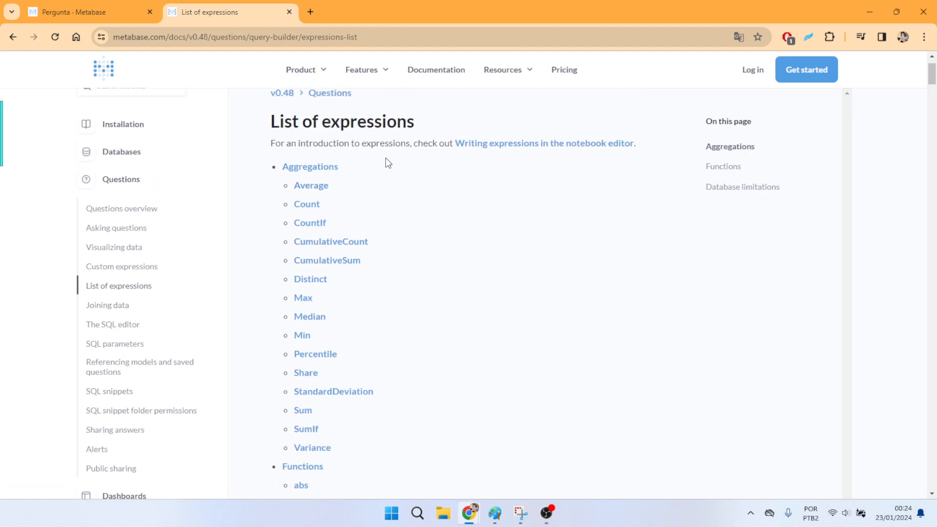
scroll(386, 158, down, 1)
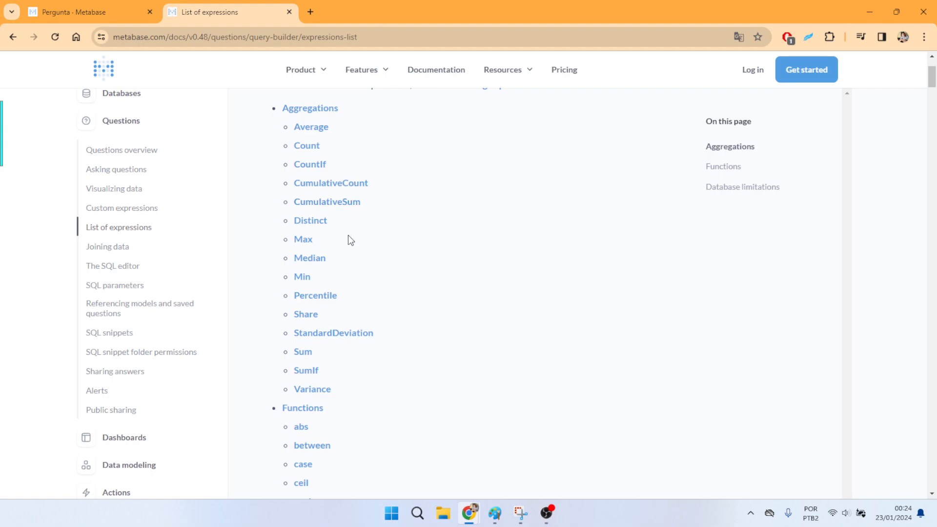
scroll(335, 389, up, 1)
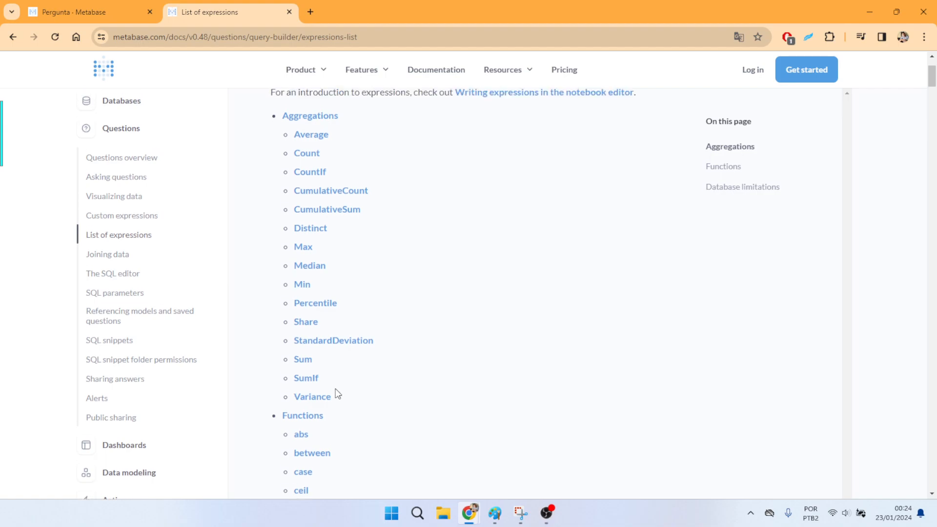
click(73, 10)
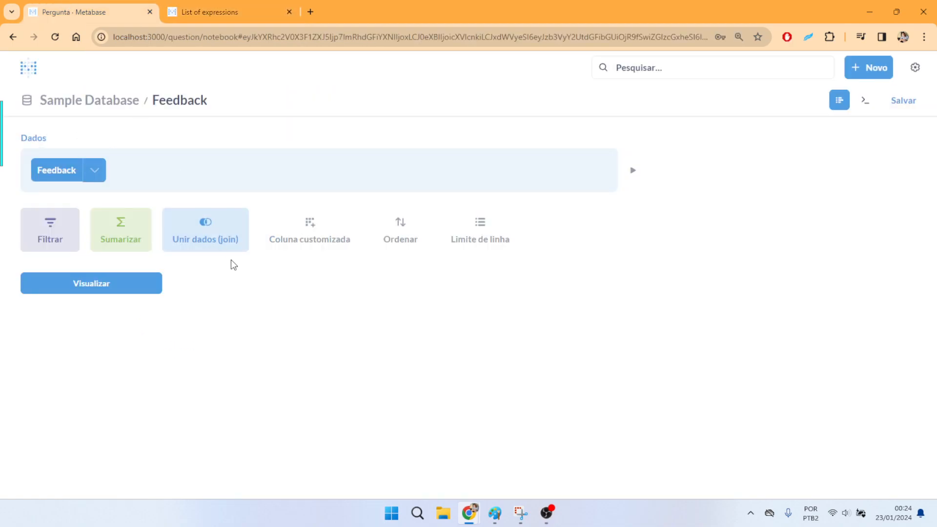
- Look through the metrics offered for summarizing the Feedback table, then open a blank custom column expression
click(136, 239)
scroll(125, 341, down, 3)
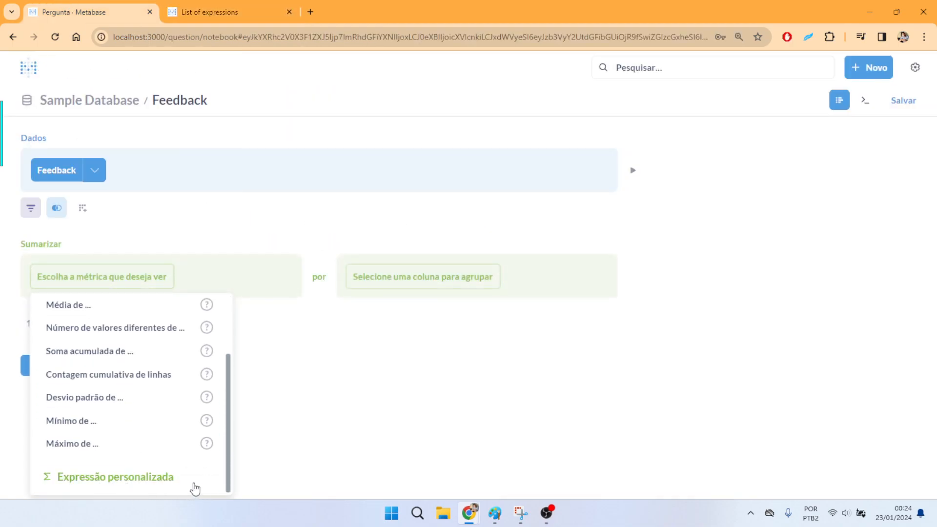
scroll(153, 478, up, 3)
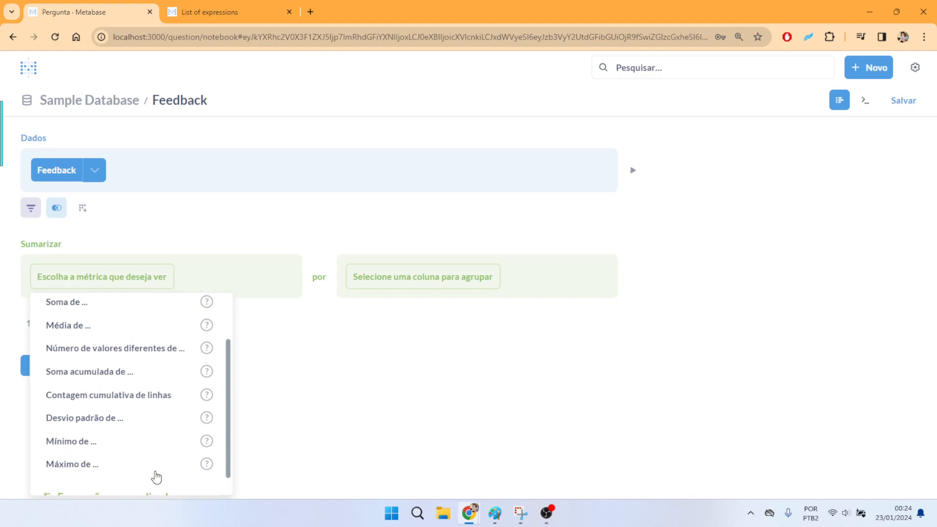
click(150, 210)
click(82, 207)
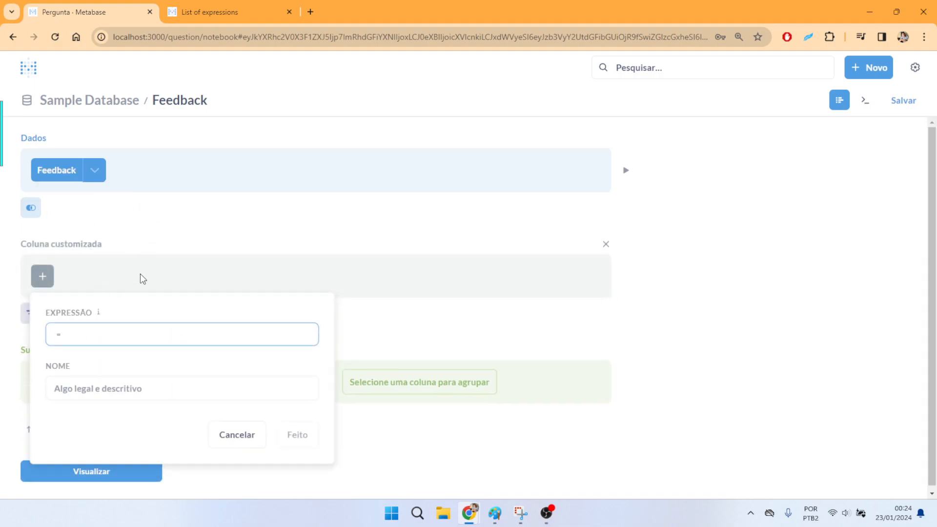
- Find the case function in the List of expressions documentation and open its page in a new tab
click(210, 4)
scroll(427, 239, down, 8)
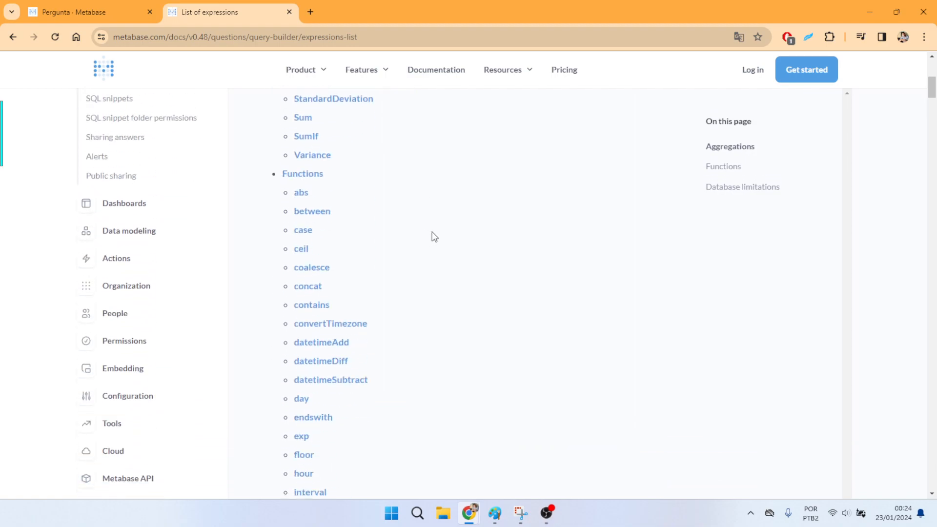
scroll(434, 231, up, 1)
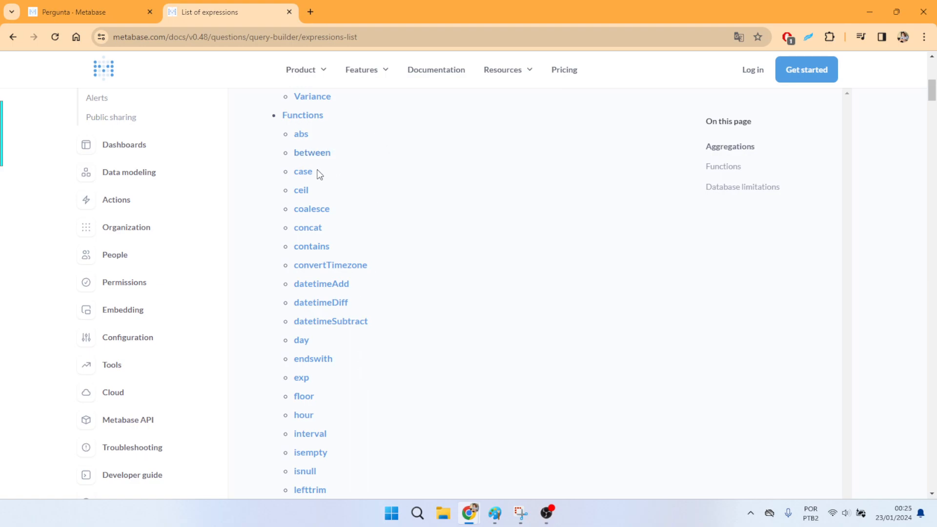
drag(320, 178, 297, 177)
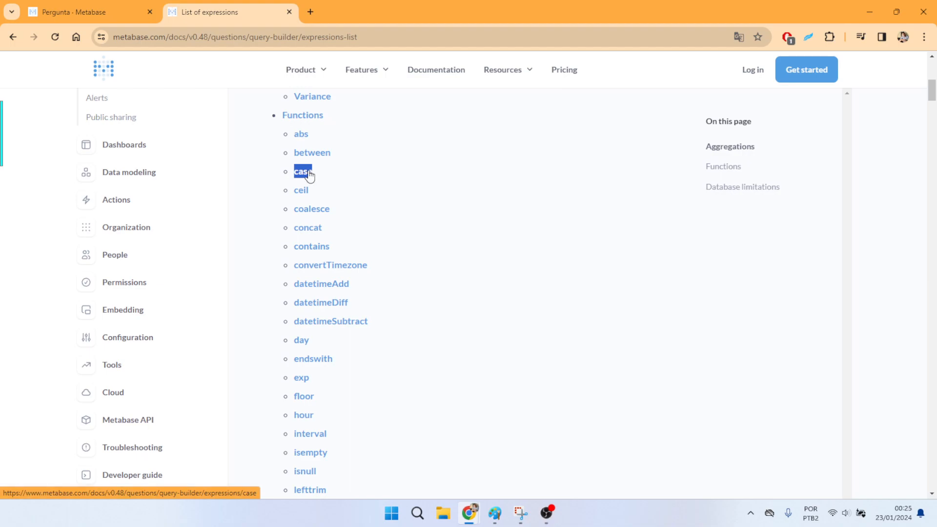
middle_click(309, 173)
click(335, 13)
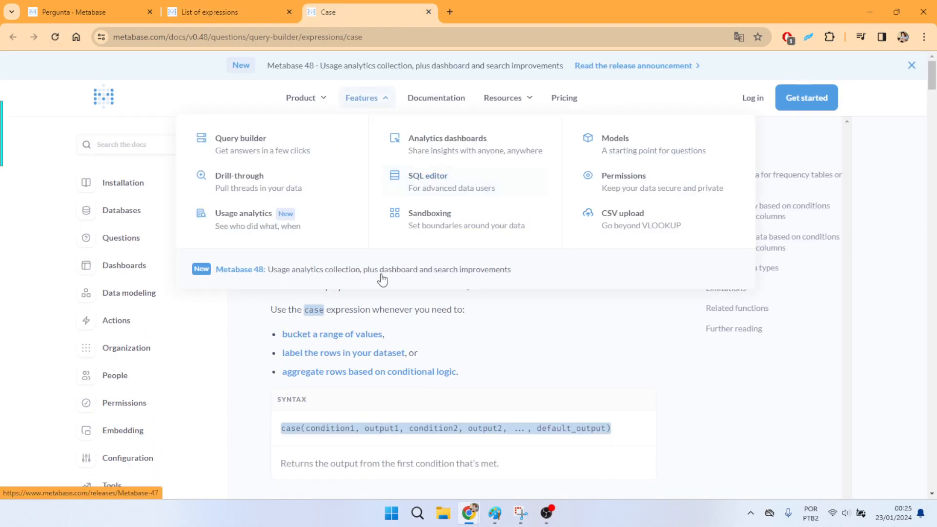
- Study the syntax on the Case documentation page, going through condition1, output1, condition2 and output2
scroll(541, 280, down, 1)
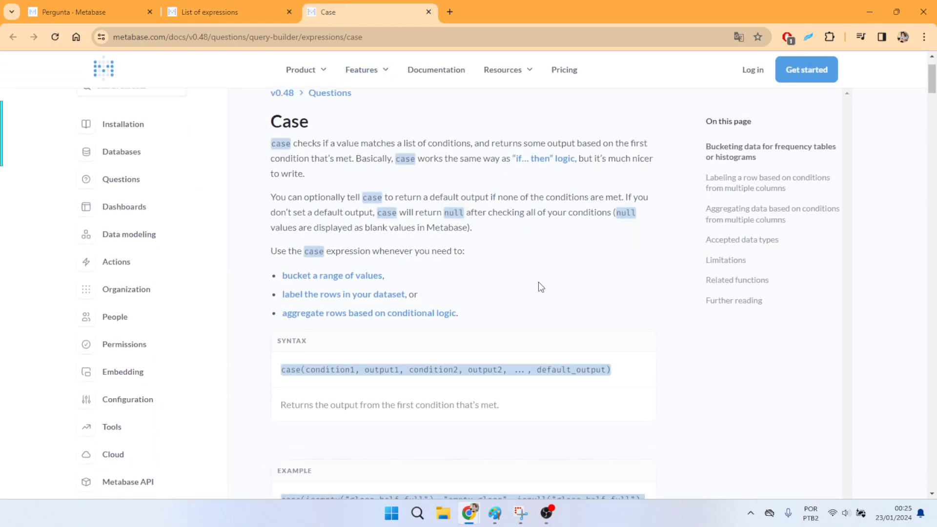
scroll(537, 273, down, 1)
scroll(282, 331, up, 1)
double_click(295, 370)
scroll(352, 286, down, 2)
double_click(337, 252)
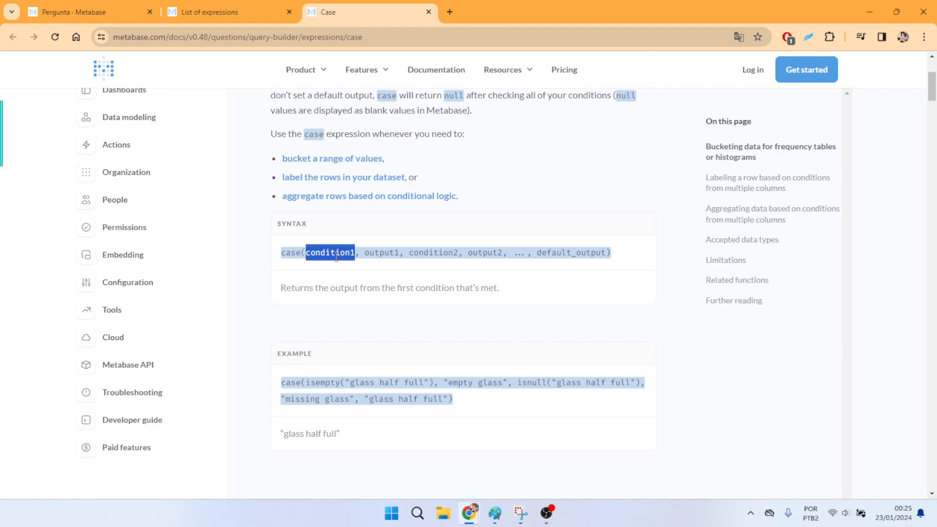
double_click(367, 254)
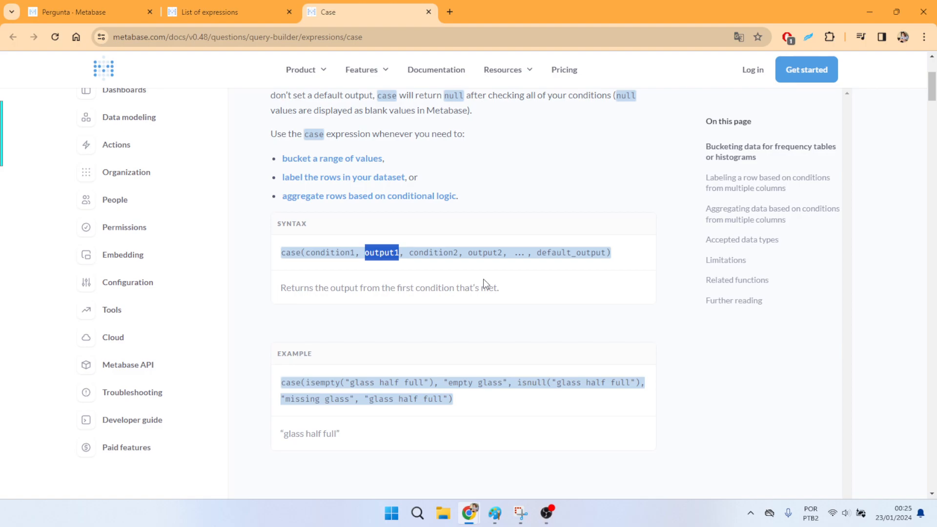
scroll(484, 279, down, 1)
click(429, 192)
double_click(432, 193)
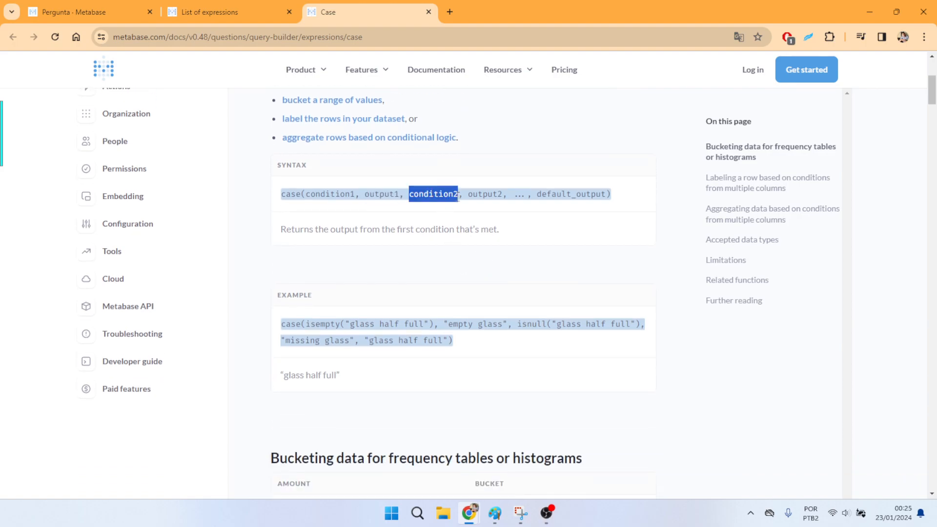
double_click(488, 194)
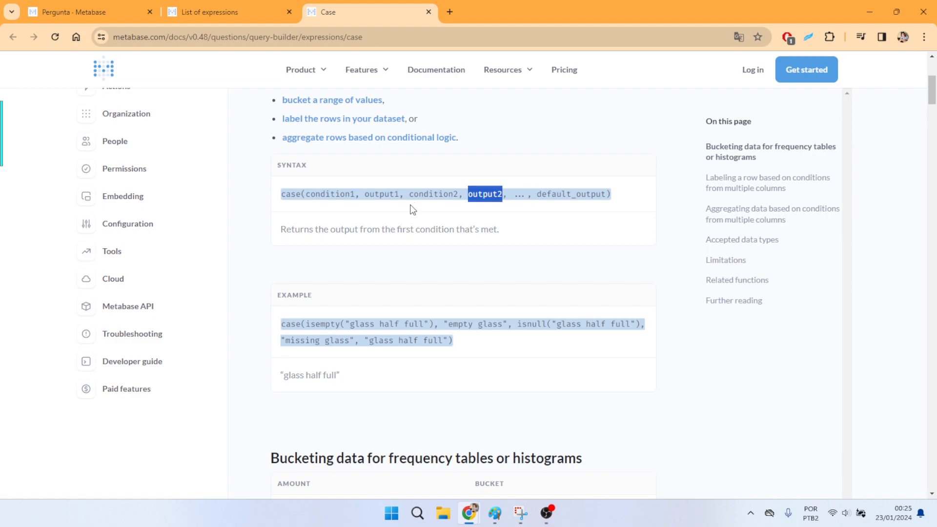
click(477, 191)
- Return to the Metabase question and visualize the Feedback table to check its Rating Mapped values
click(113, 12)
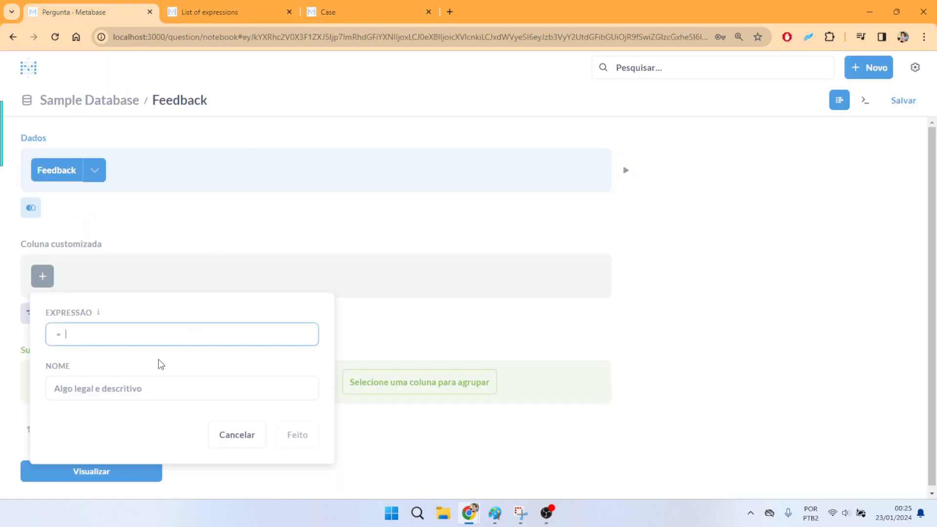
click(144, 400)
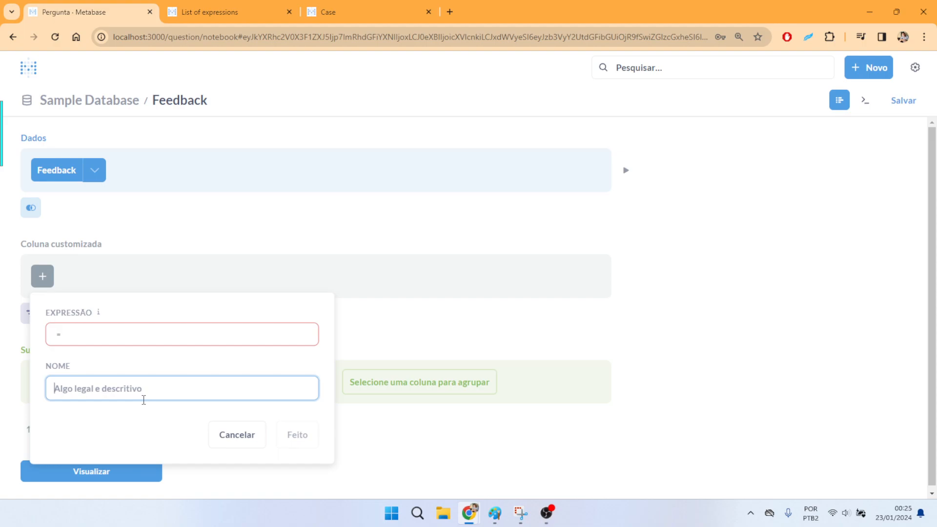
click(238, 7)
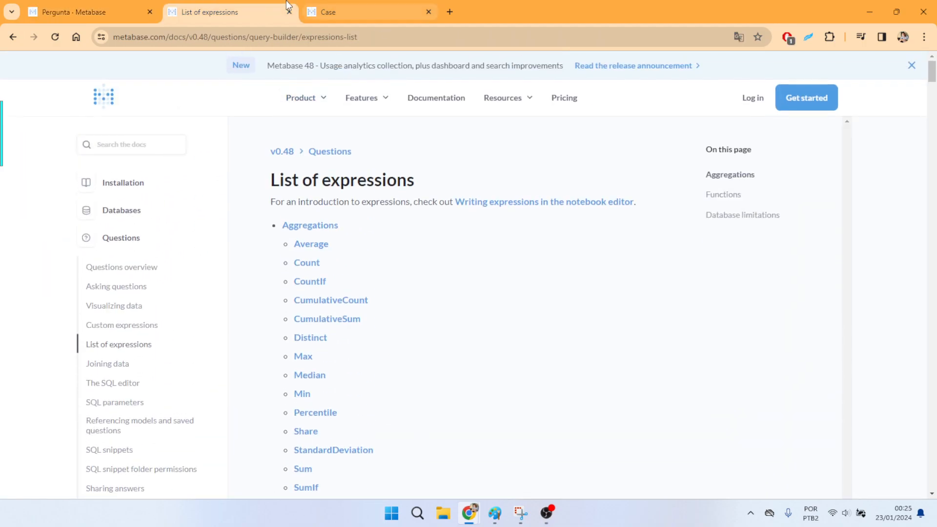
click(98, 12)
click(111, 478)
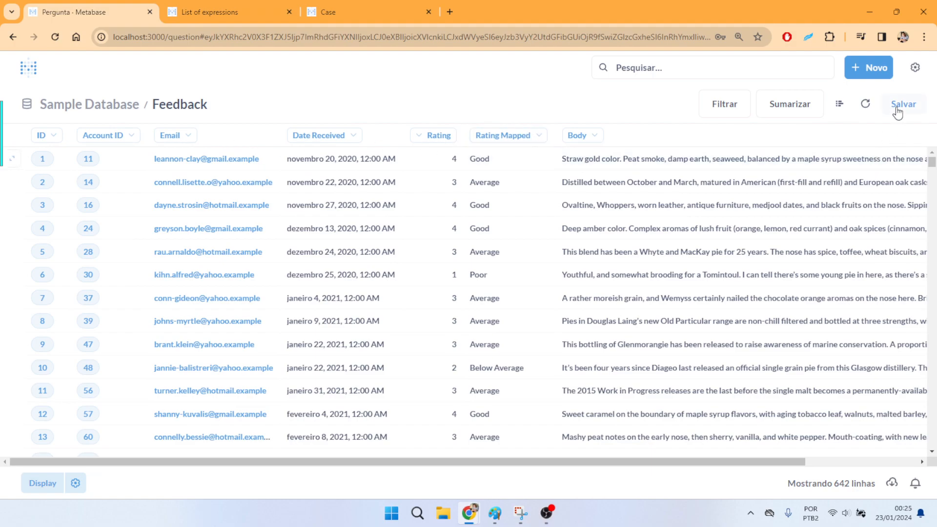
- Reopen the notebook editor and add a custom column named "Avaliação em PT"
click(839, 104)
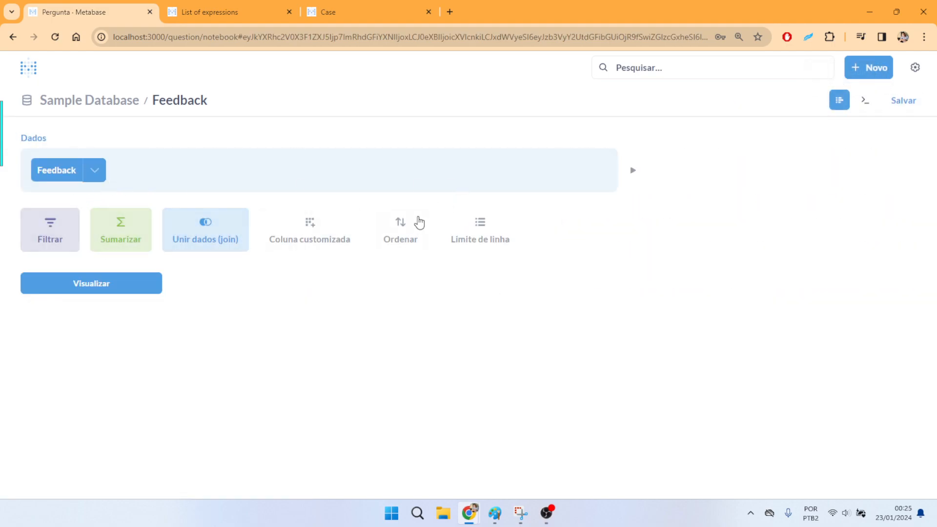
click(307, 240)
click(118, 391)
text(Ava)
text(lia)
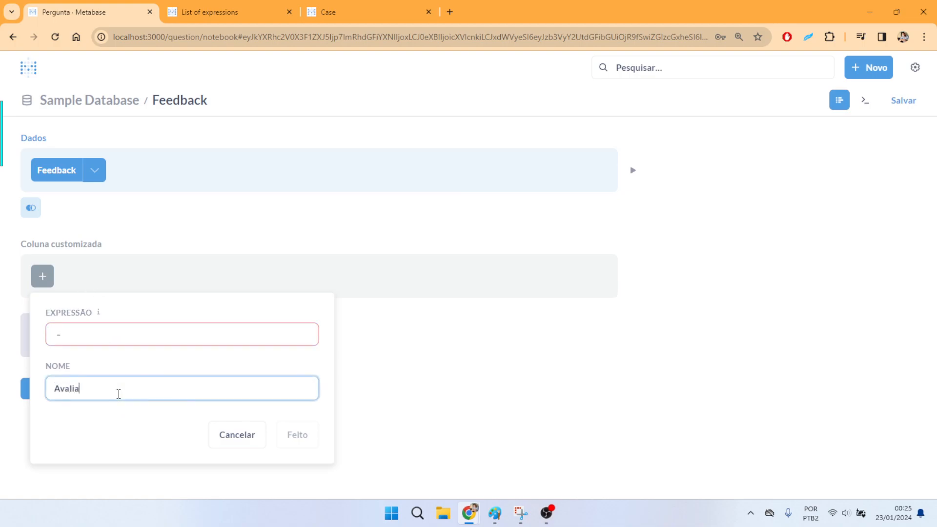
text(ção em PT)
- Begin the custom column's expression with CASE( and read the function's built-in help
click(125, 336)
text(CASE)
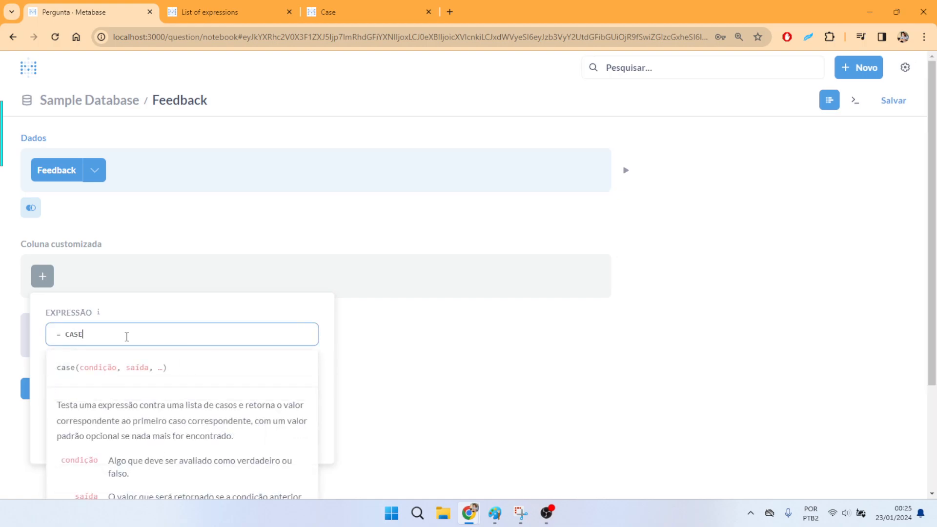
key(ctrl+plus)
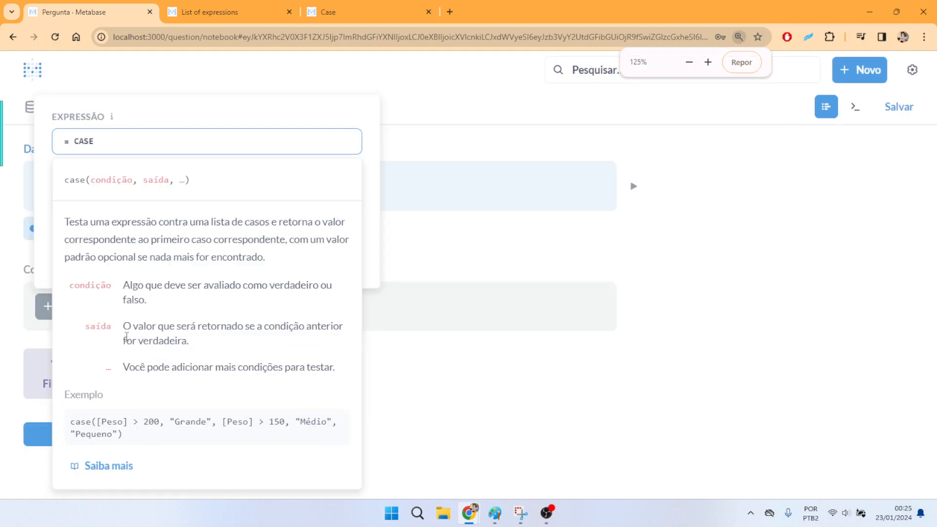
key(ctrl+minus)
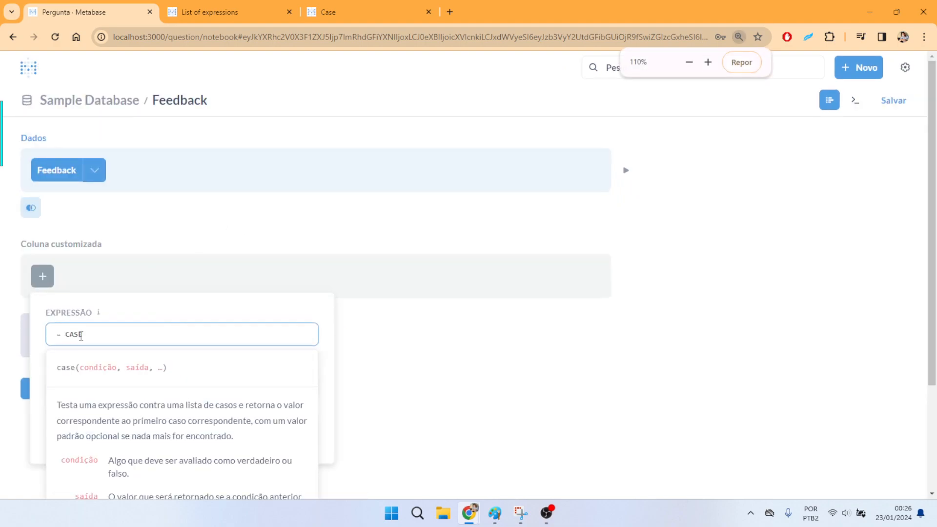
scroll(126, 329, down, 3)
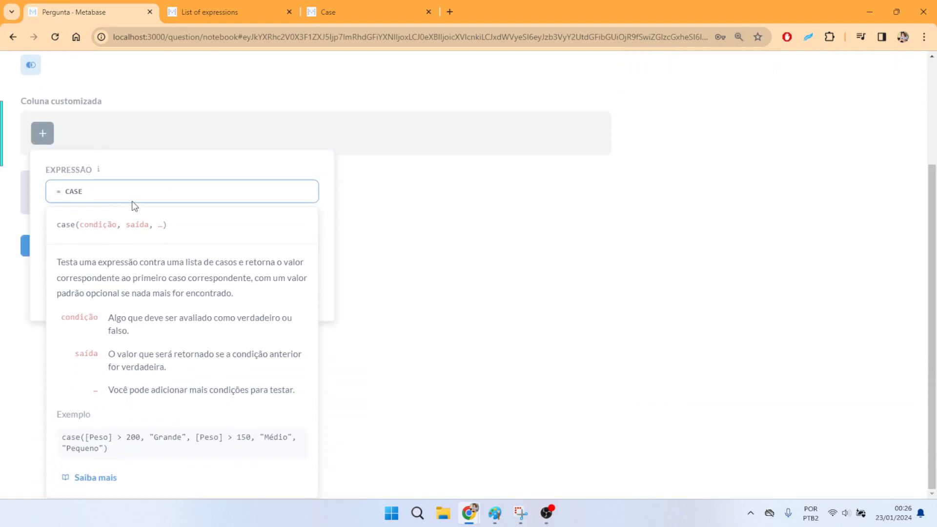
text(()
scroll(112, 195, up, 3)
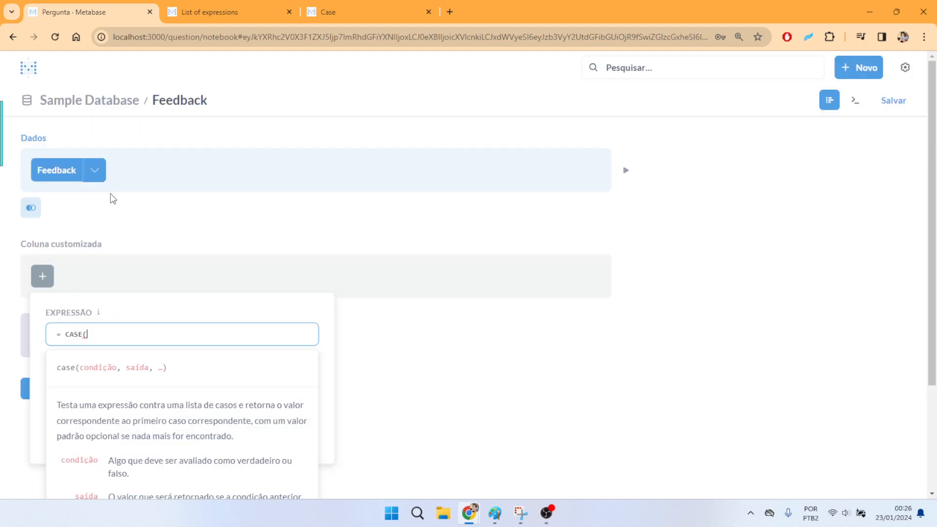
- Add the first CASE condition, [Rating Mapped] = "Good", with the output "Bom"
text(rating)
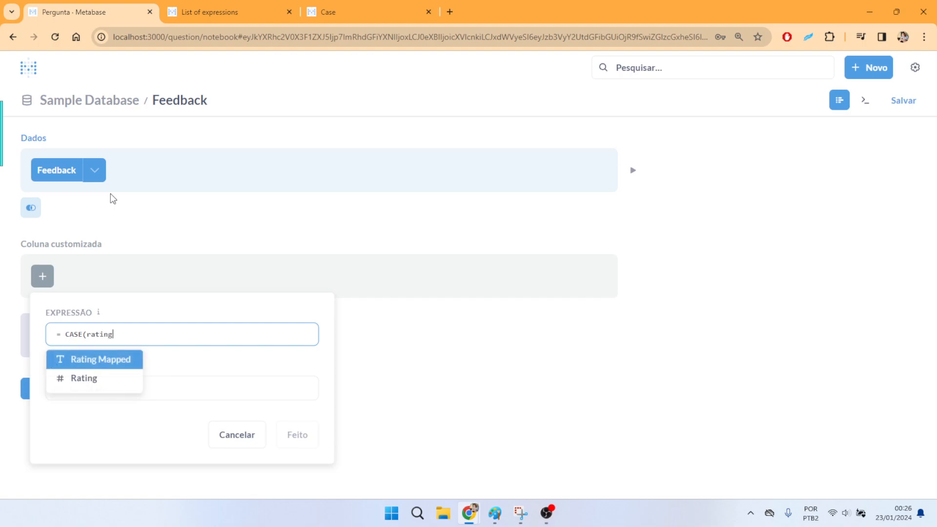
click(111, 363)
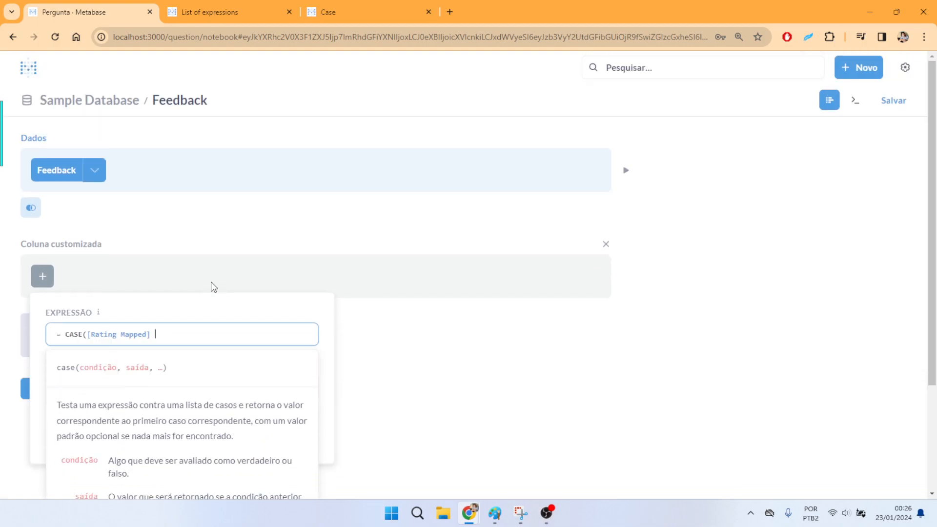
text(= ')
text(Good")
text(,)
text( ")
text(Bom")
text(, rating)
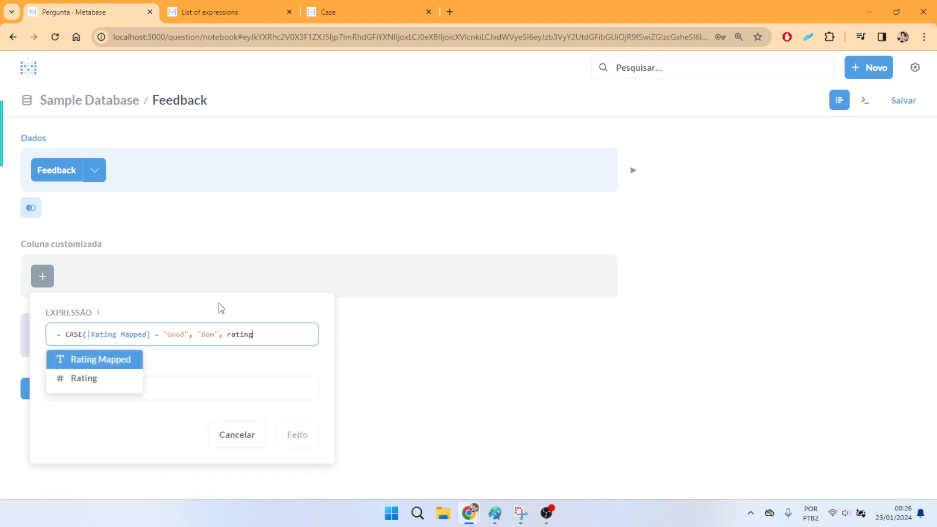
- Add a second condition to the expression, [Rating Mapped] = "Average", with the output "Média"
key(Return)
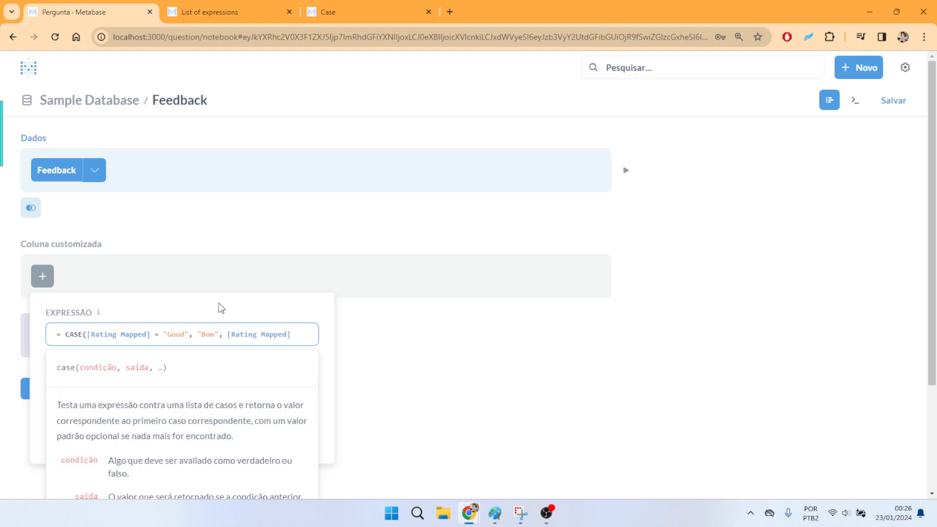
text(= "Average", ")
key(Tab)
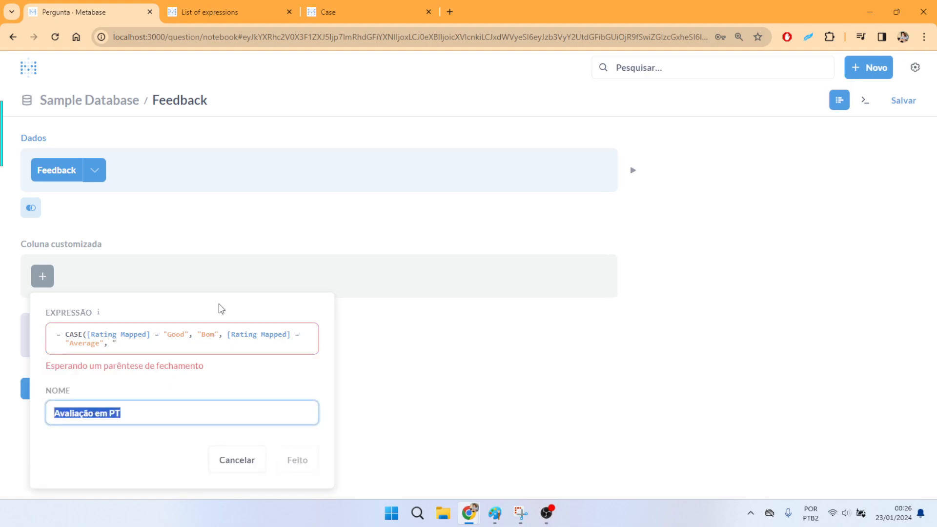
click(152, 344)
text(Média)
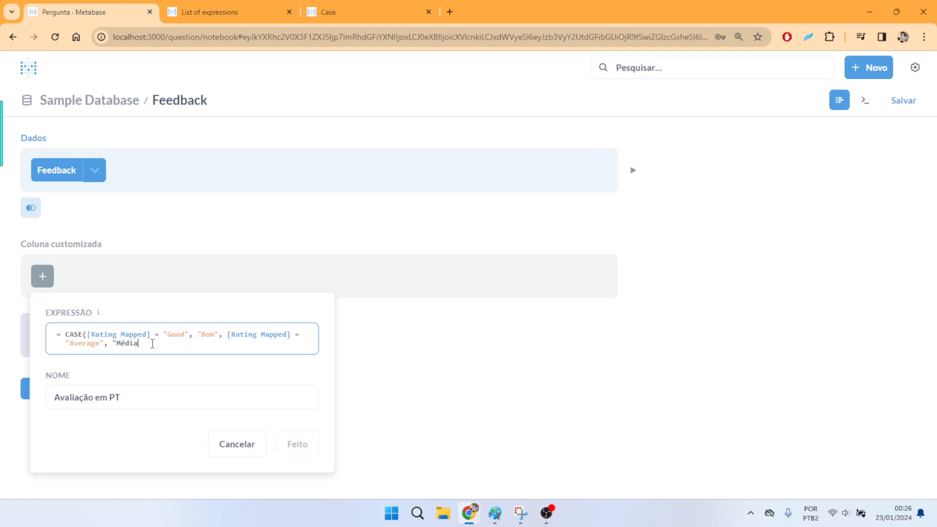
text(", [Rating Mapped] )
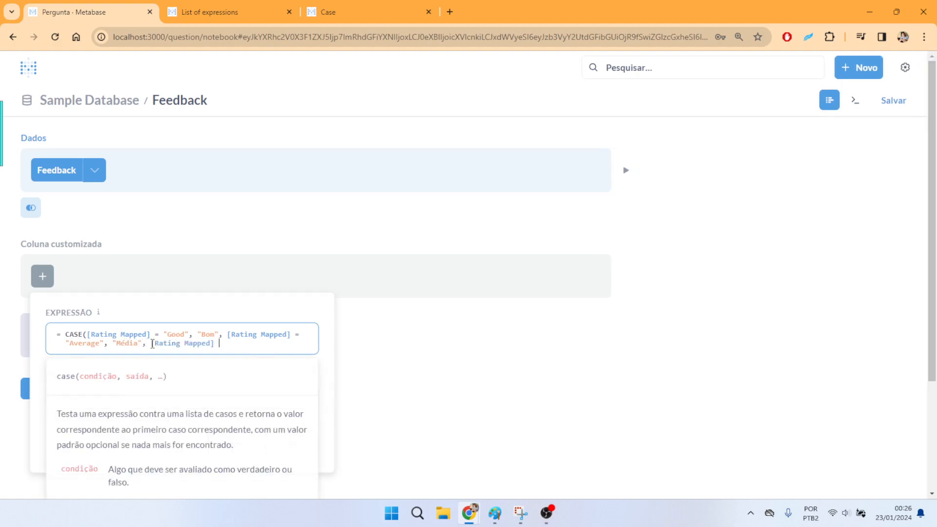
text(= "Poor")
text(, "Ruim)
text(",)
- Complete the CASE expression with the default output "Ainda não traduzida" and a closing parenthesis
text(Ainda não )
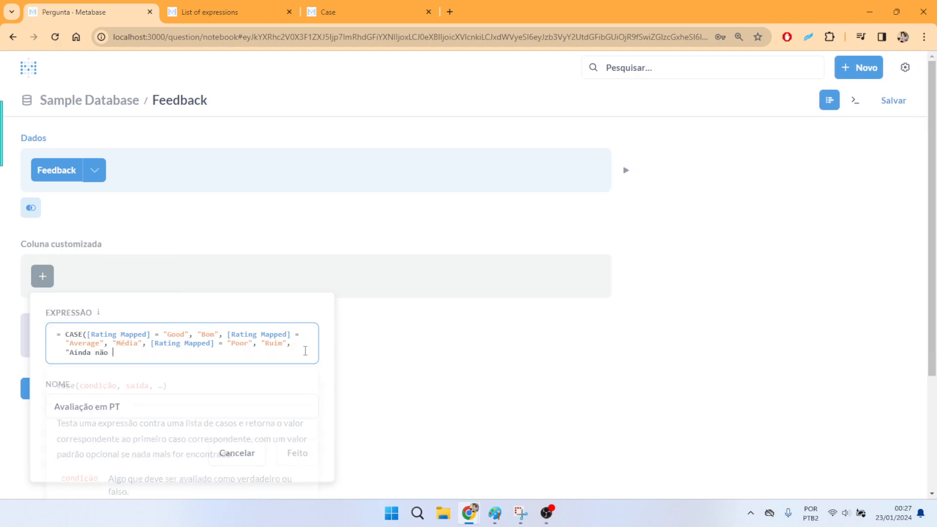
text(traduzida"))
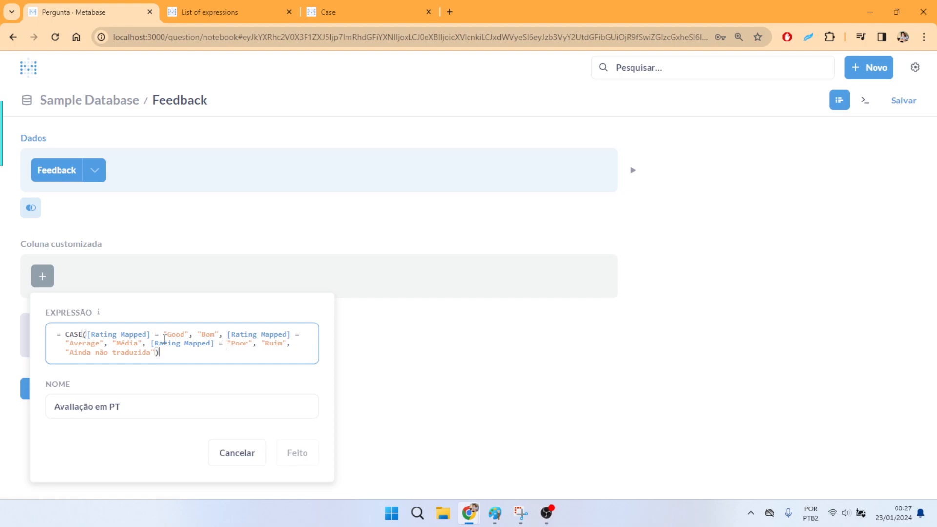
- Review the CASE expression's condition and output pairs and its default output
click(135, 342)
click(206, 336)
click(261, 337)
click(117, 343)
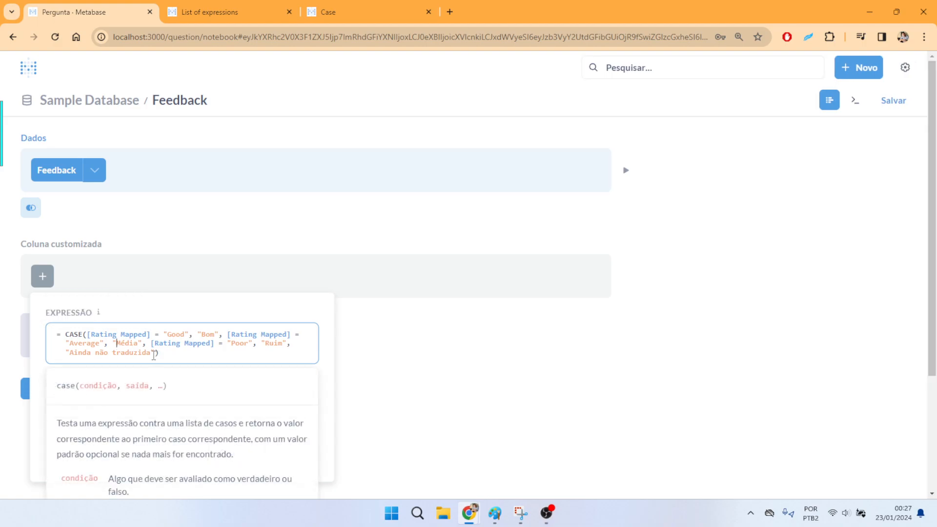
drag(156, 353, 66, 353)
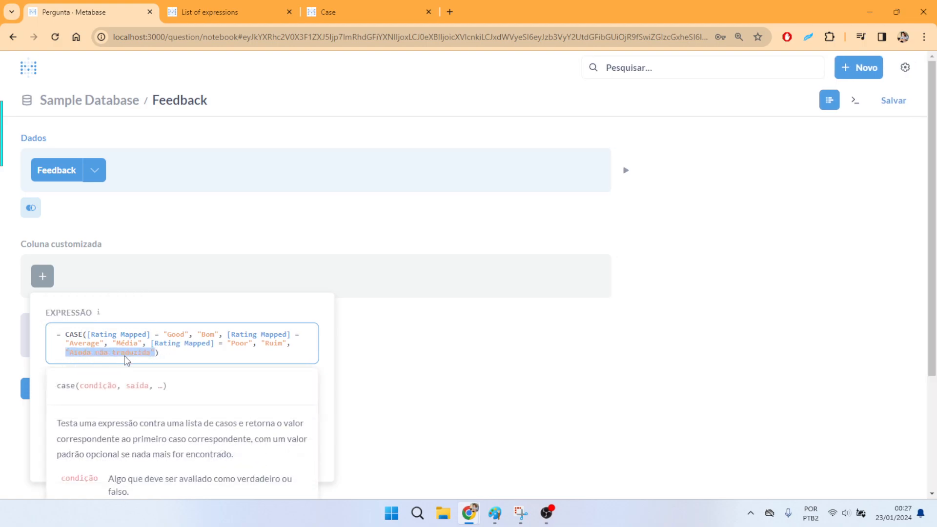
click(261, 358)
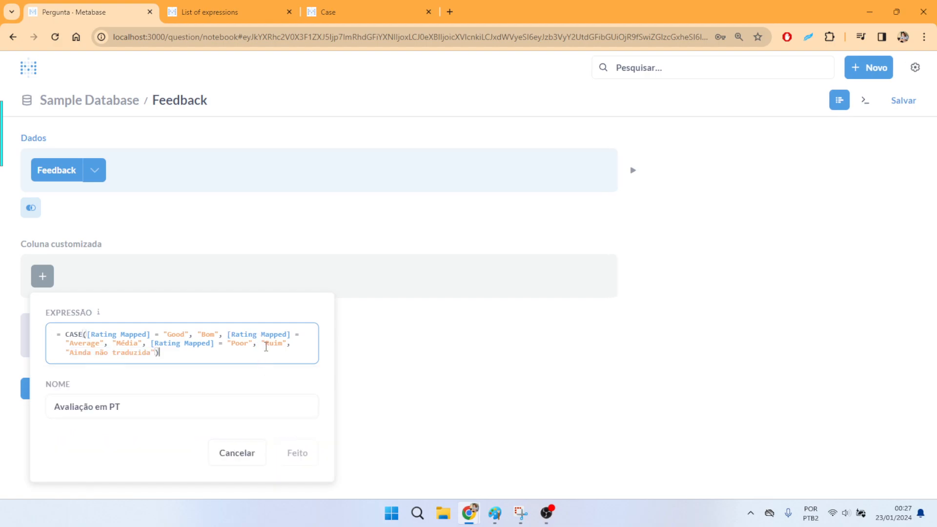
- Save the custom column "Avaliação em PT" with its CASE expression and display the question's results
drag(213, 345, 71, 346)
click(225, 359)
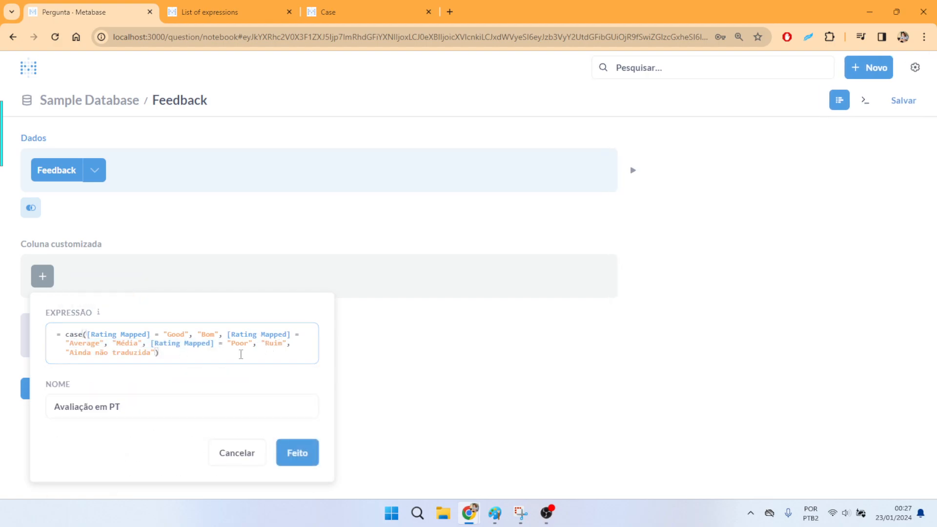
click(301, 446)
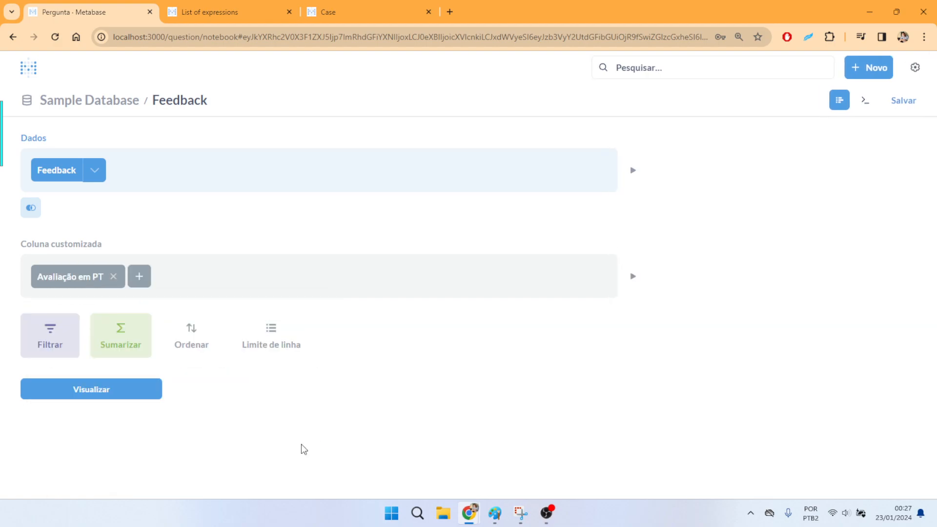
click(104, 389)
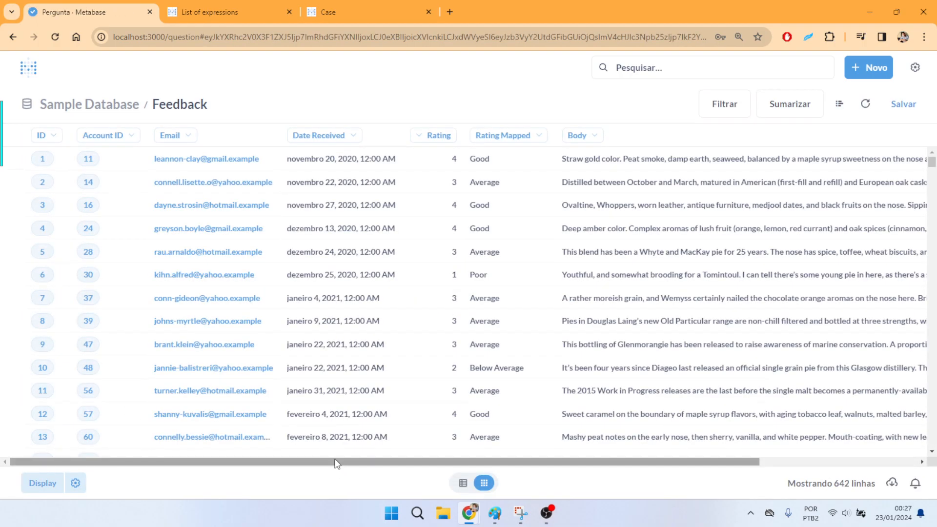
- Compare the Rating Mapped values with the Avaliação em PT translations row by row, including Good, Average, Poor and Below Average
drag(341, 464, 632, 468)
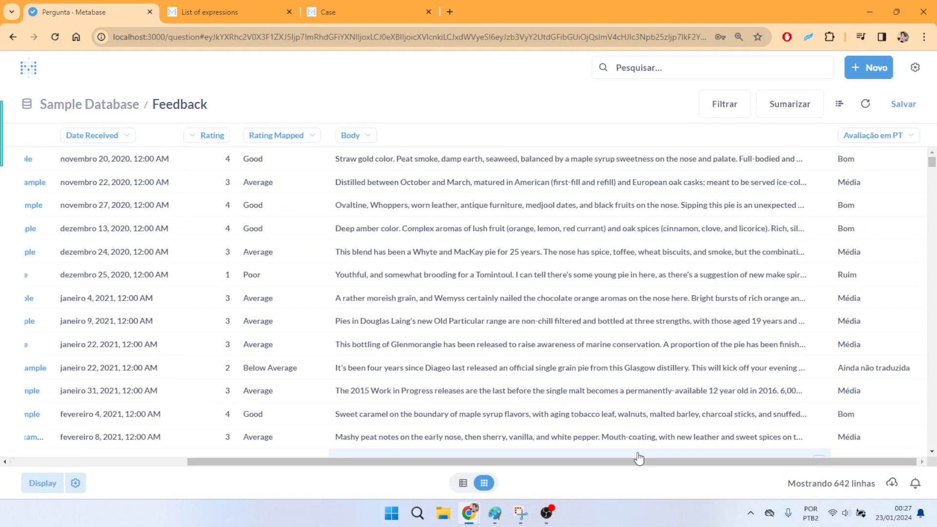
drag(264, 160, 244, 164)
drag(857, 164, 837, 164)
drag(275, 186, 241, 189)
drag(881, 186, 836, 184)
drag(272, 282, 244, 276)
drag(858, 275, 852, 279)
drag(297, 369, 252, 371)
drag(911, 372, 841, 378)
scroll(861, 375, down, 4)
scroll(879, 375, up, 4)
scroll(885, 374, up, 1)
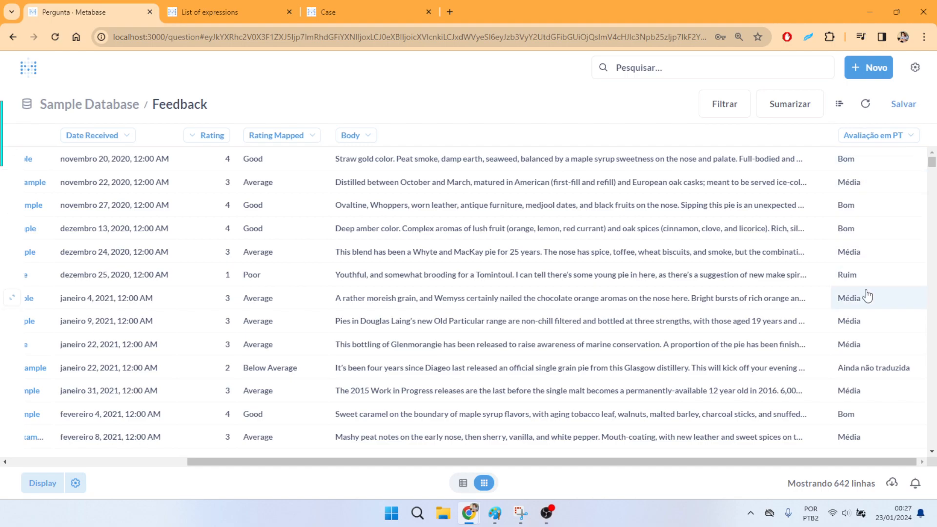
- Return to the question's notebook editor and open the contains function's entry from the Metabase expressions documentation in a separate browser tab
click(839, 104)
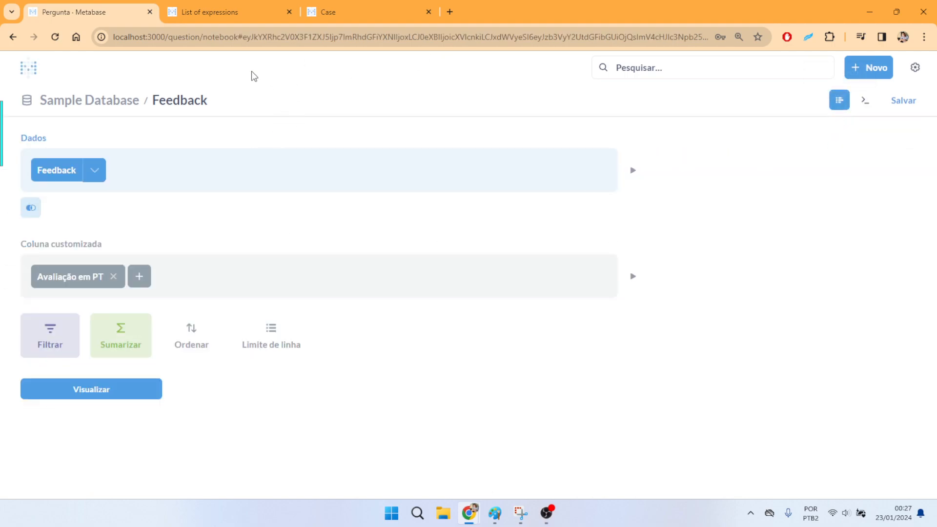
click(233, 18)
scroll(398, 257, down, 8)
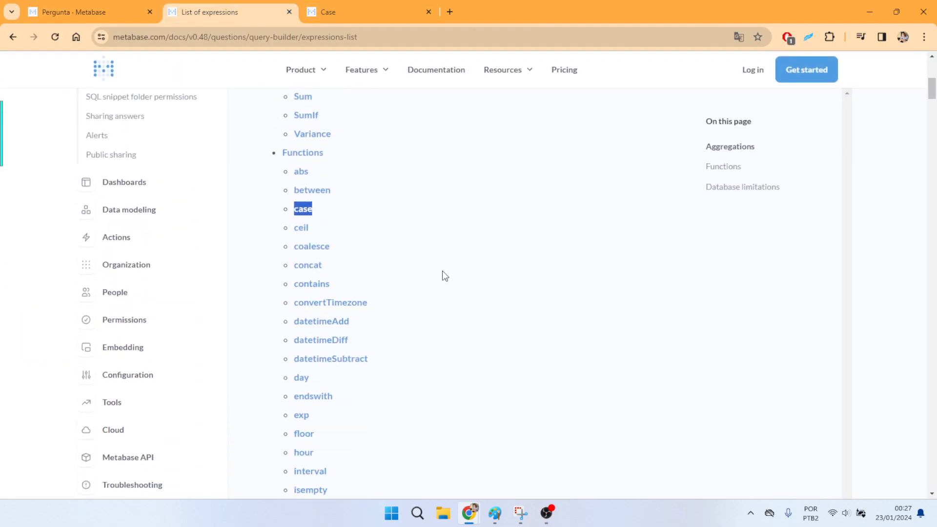
scroll(426, 169, down, 3)
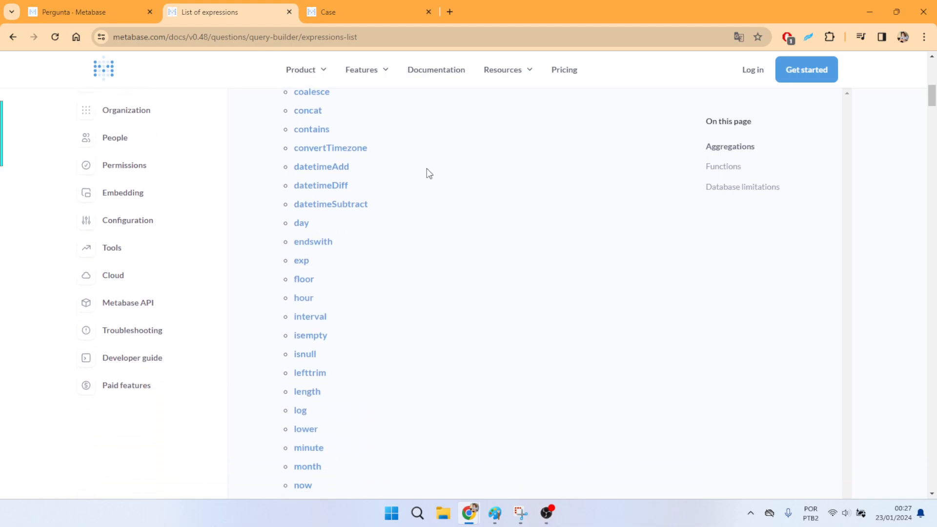
scroll(427, 169, up, 1)
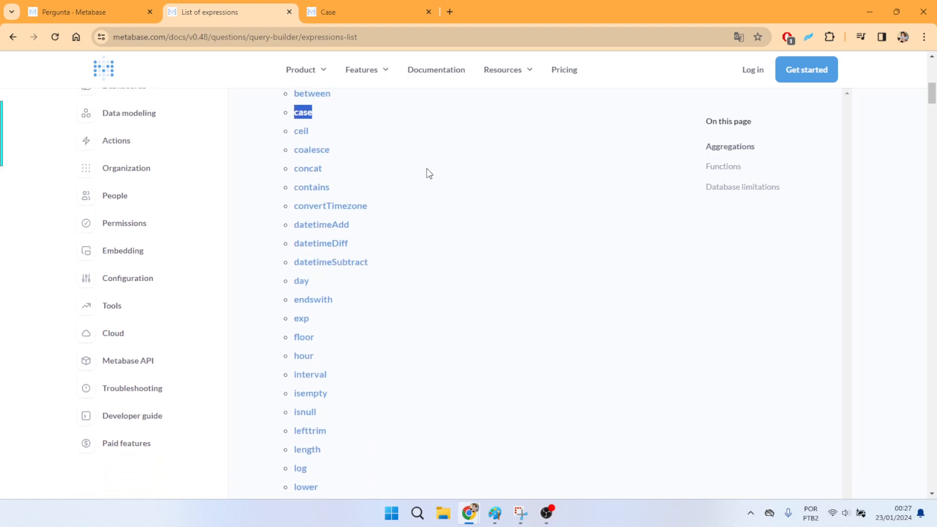
ctrl+click(307, 189)
click(383, 6)
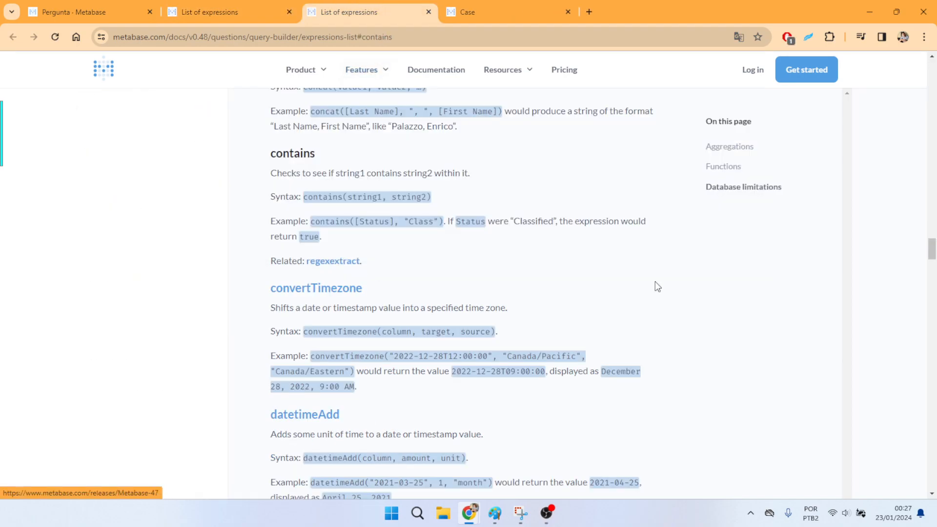
- Read the syntax and examples of contains and the neighbouring concat, coalesce and ceil functions in the documentation
scroll(649, 276, up, 1)
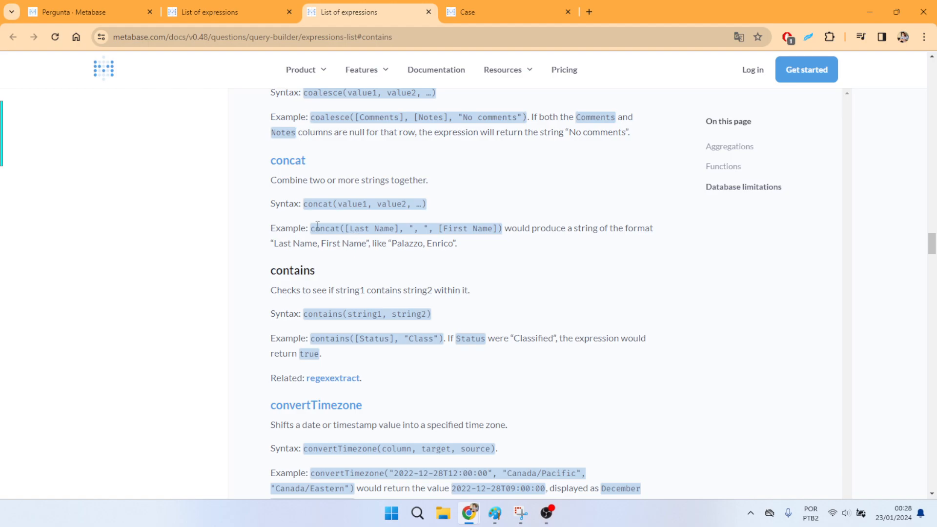
scroll(366, 215, up, 3)
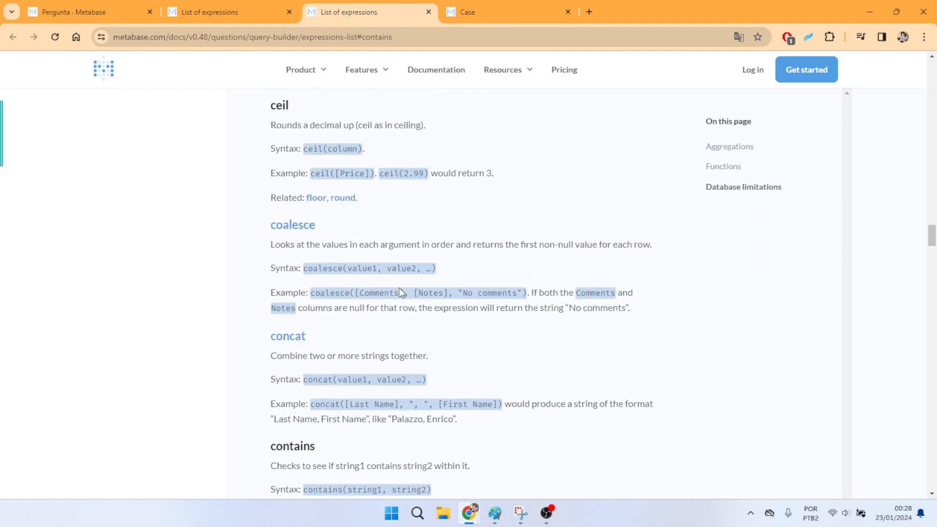
scroll(312, 234, up, 1)
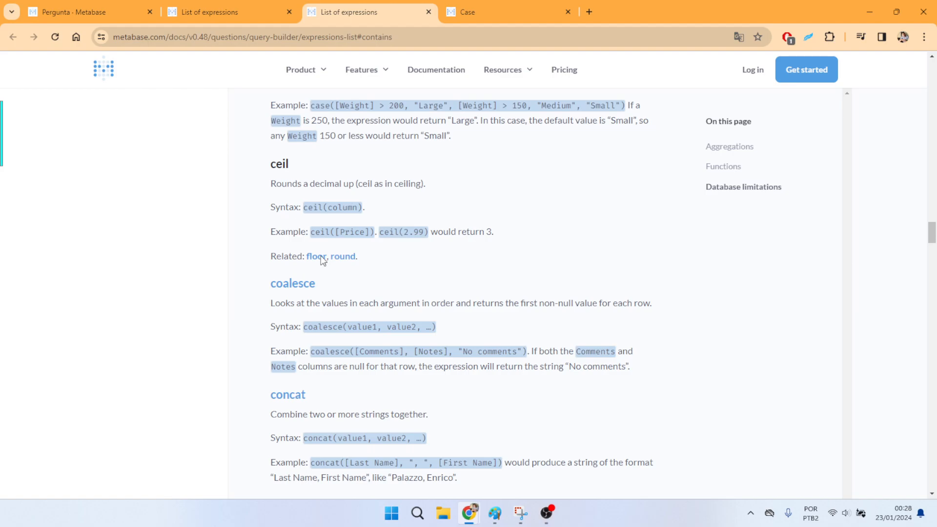
scroll(385, 220, up, 3)
scroll(398, 229, down, 10)
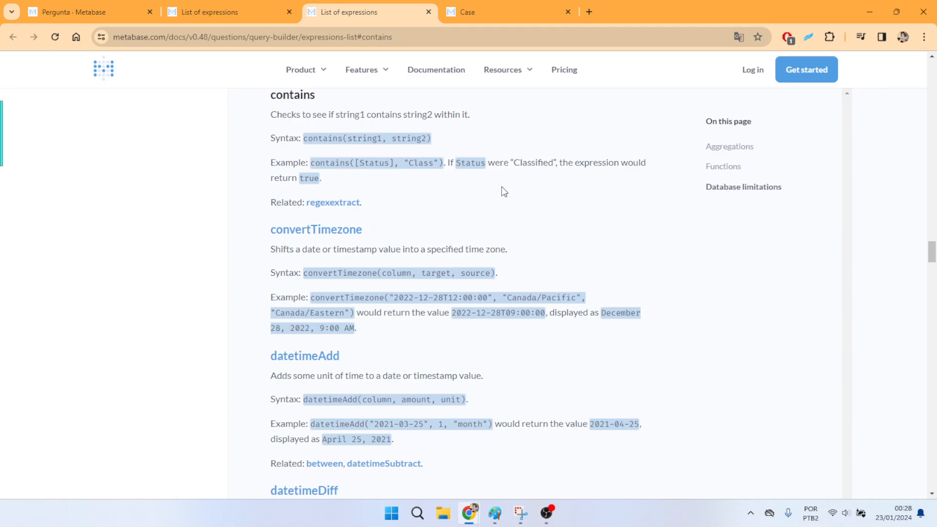
- Go back to the Feedback question and start a second custom column whose expression begins with the contains function
click(265, 7)
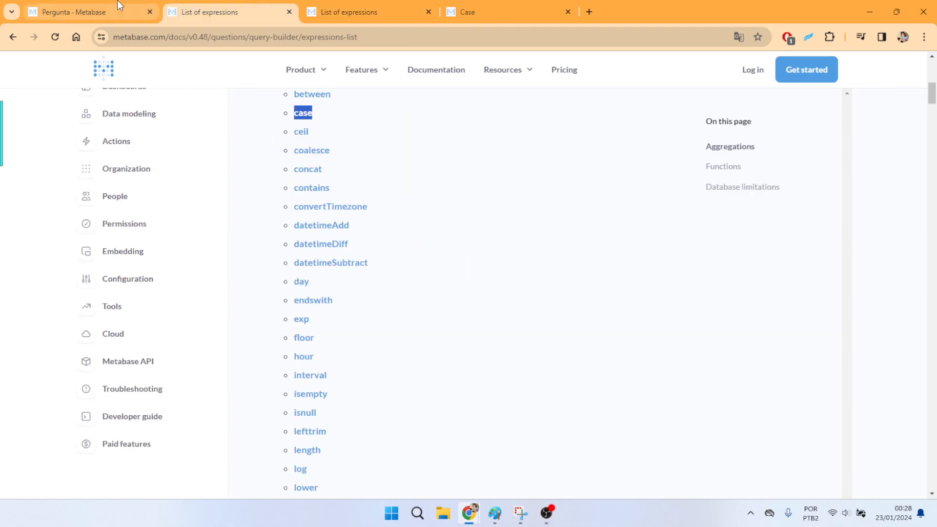
click(126, 8)
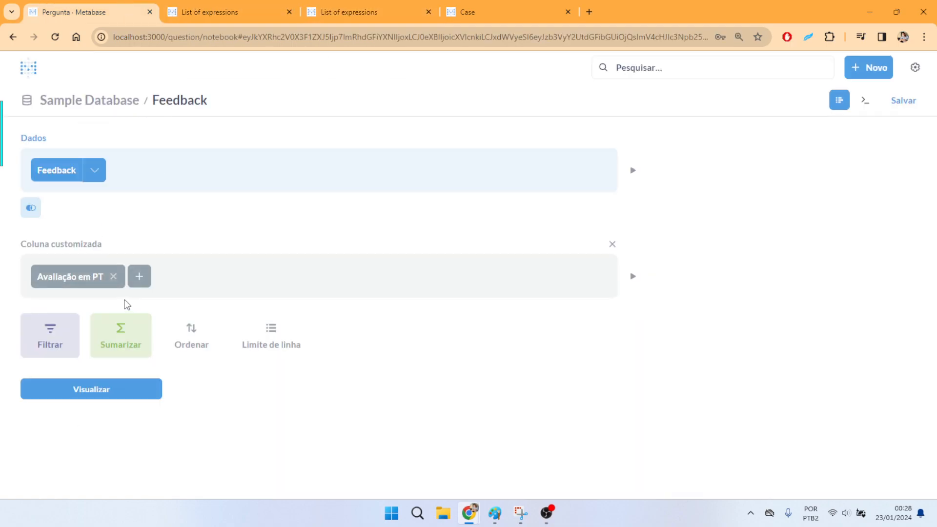
click(139, 277)
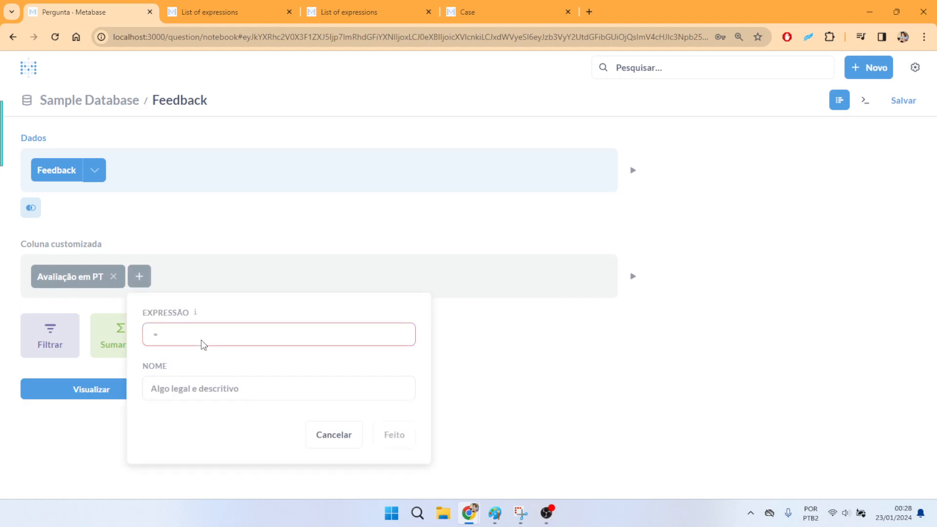
text(CONTAINS)
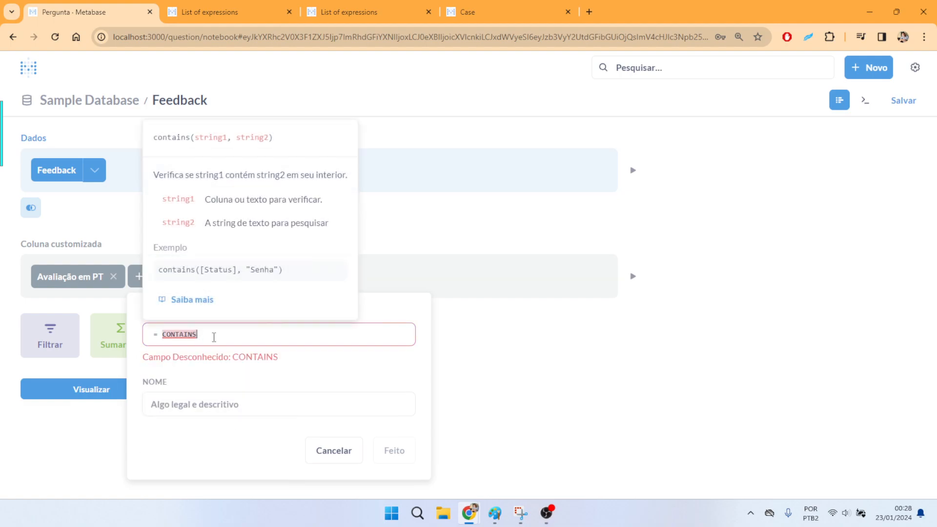
key(BackSpace)
key(Return)
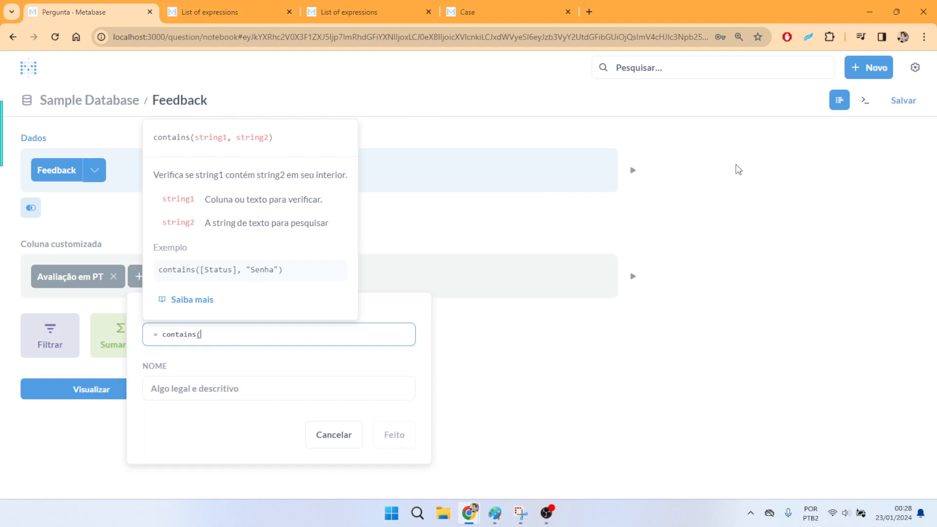
- Open localhost:3000 in a new browser tab beside the question and show the Sample Database's Feedback table without the sidebar
click(589, 13)
text(localhost:3000)
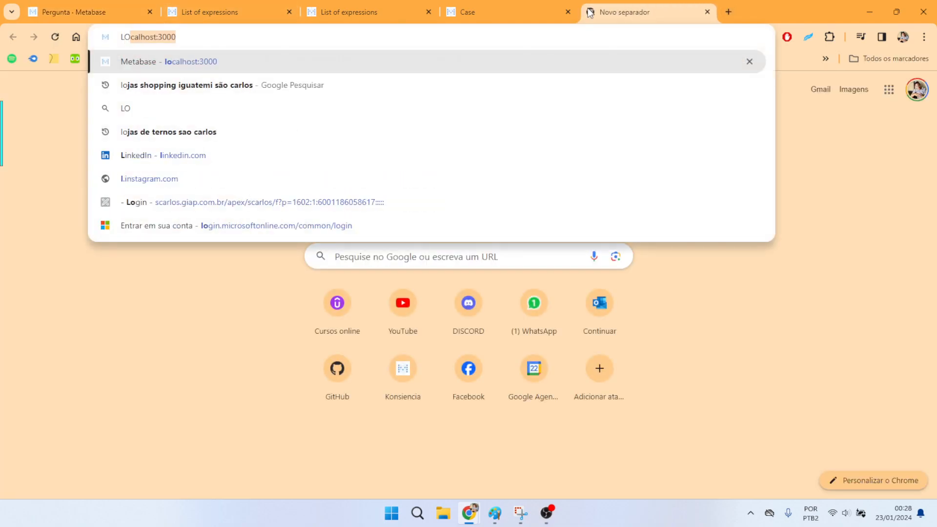
key(Return)
drag(632, 15, 273, 12)
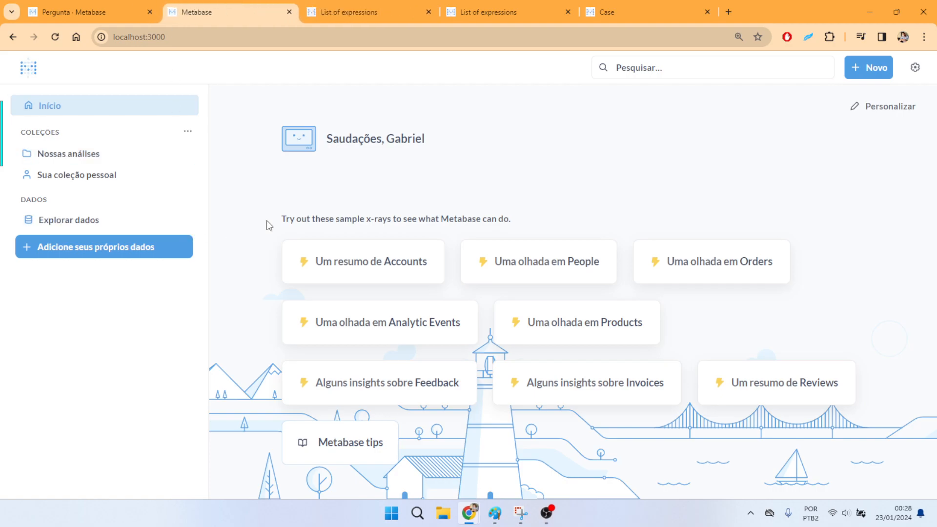
click(127, 229)
click(439, 181)
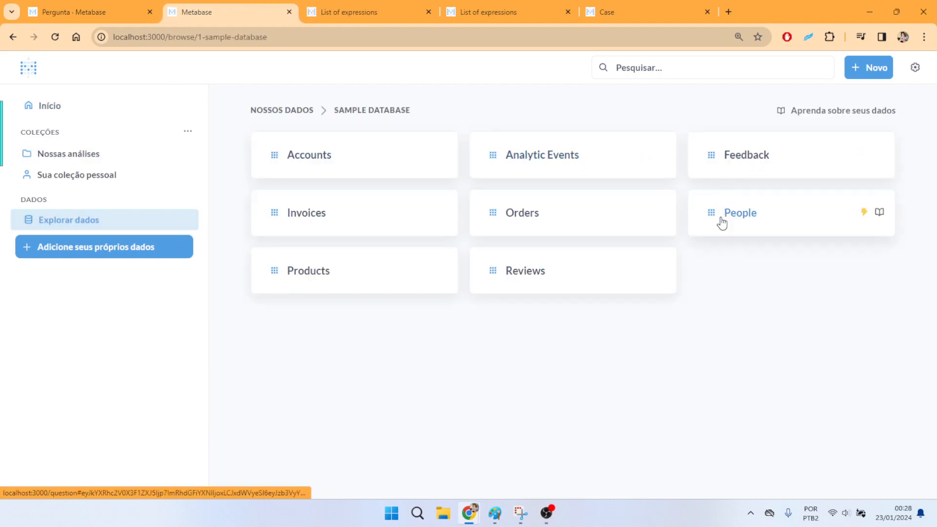
click(433, 169)
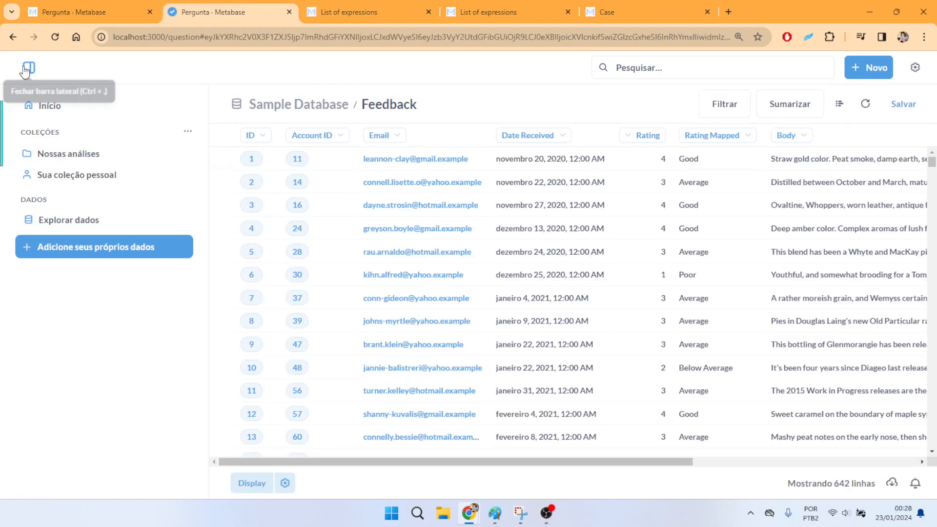
click(29, 67)
- Examine the Feedback table's columns for a text field that suits the contains function, such as Body or Email
scroll(417, 243, right, 3)
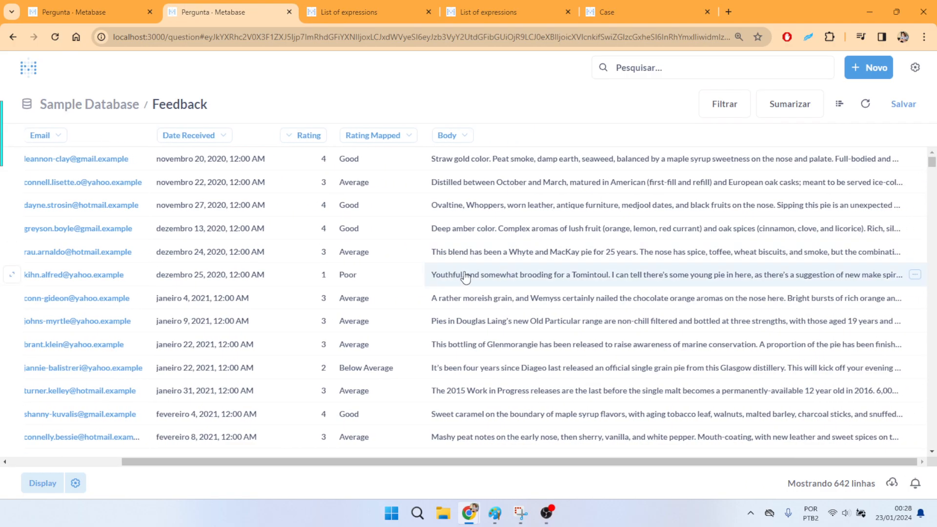
scroll(478, 273, left, 3)
scroll(482, 266, right, 2)
scroll(481, 264, right, 1)
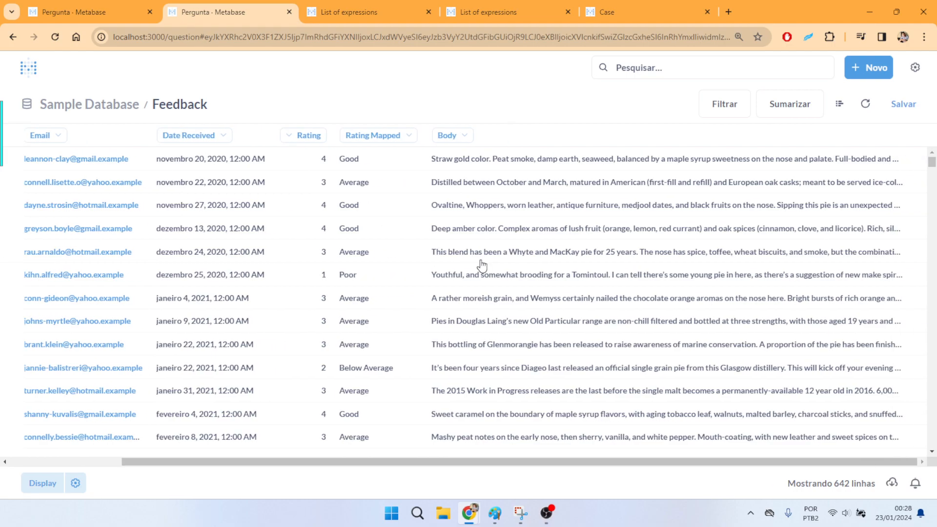
scroll(481, 266, left, 2)
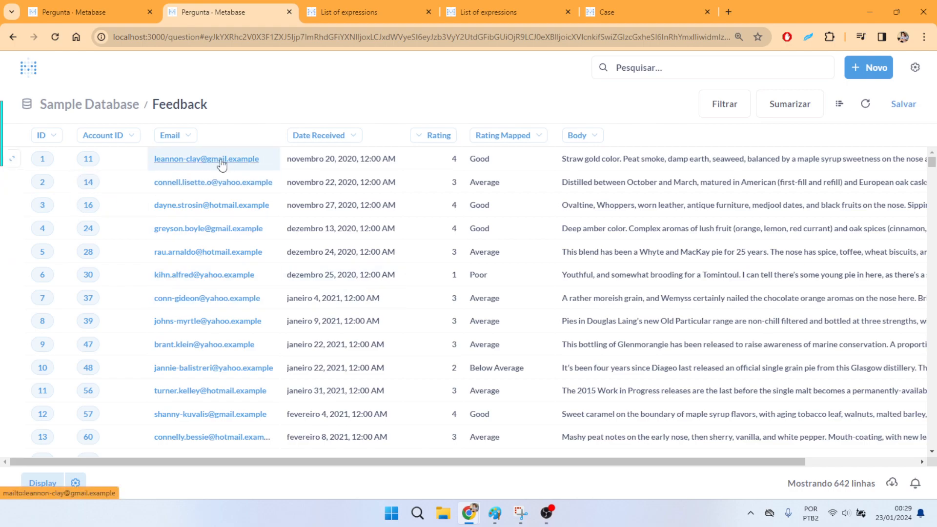
- Back in the custom column's expression, set the first argument of contains to the Feedback table's own [Email] column
click(84, 13)
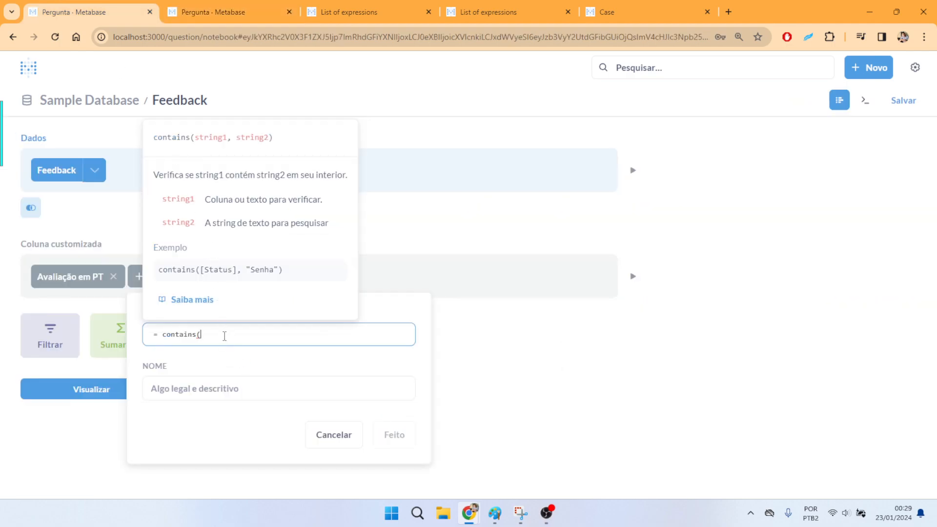
text(E)
key(Return)
click(252, 4)
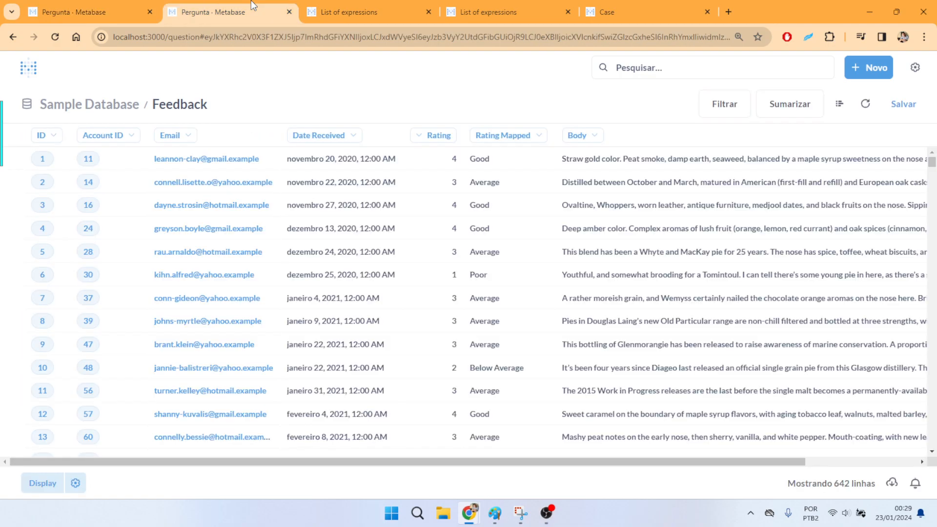
click(76, 3)
drag(275, 335, 200, 335)
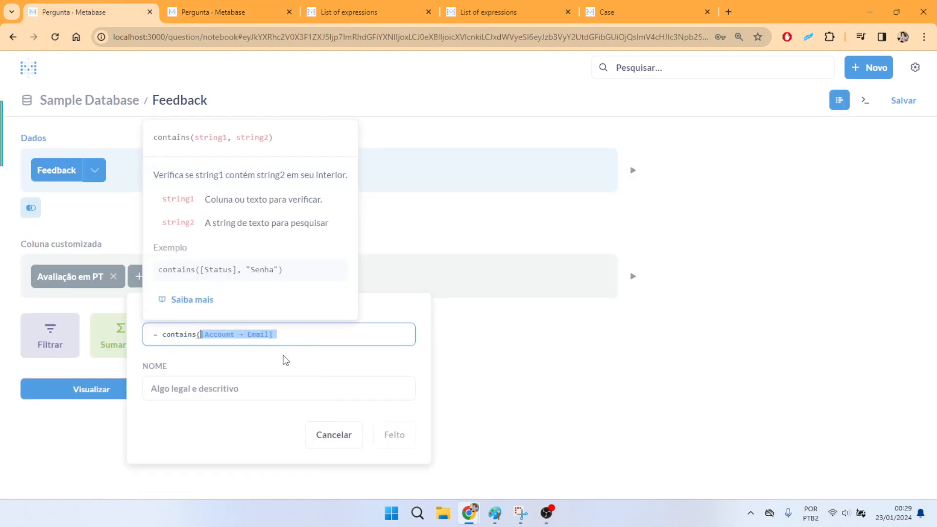
text(EMAIL)
click(220, 378)
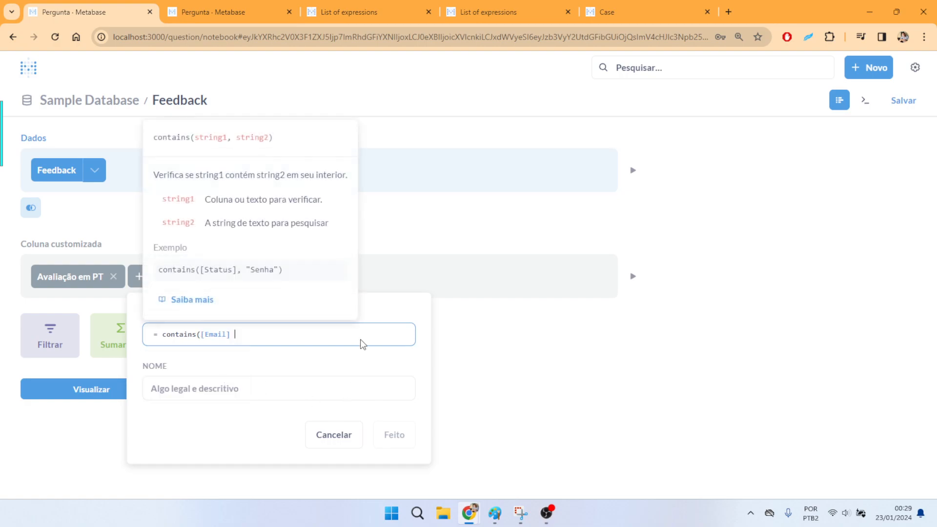
text(, "@gm)
key(BackSpace)
key(BackSpace)
text(gmail"))
click(328, 392)
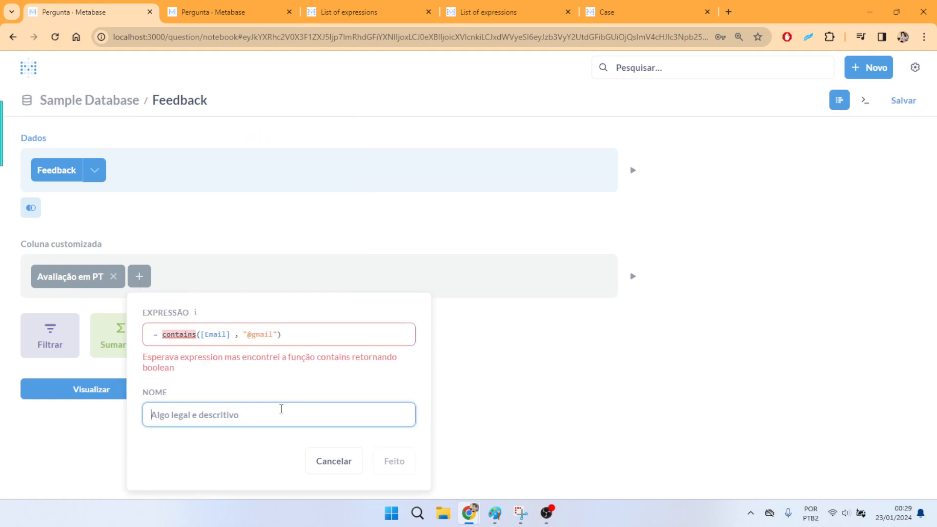
- Review the contains expression, its arguments and its validation message in the custom column editor
click(303, 332)
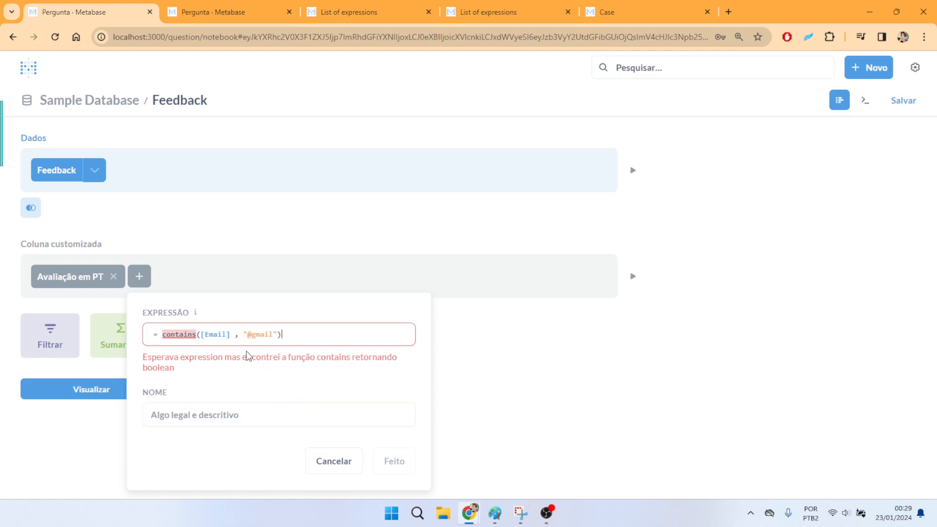
click(198, 335)
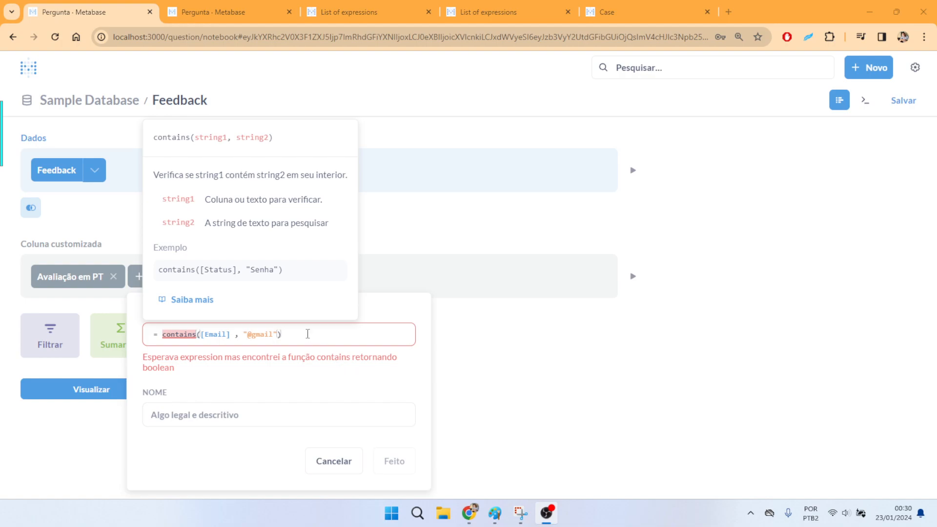
drag(287, 332, 160, 334)
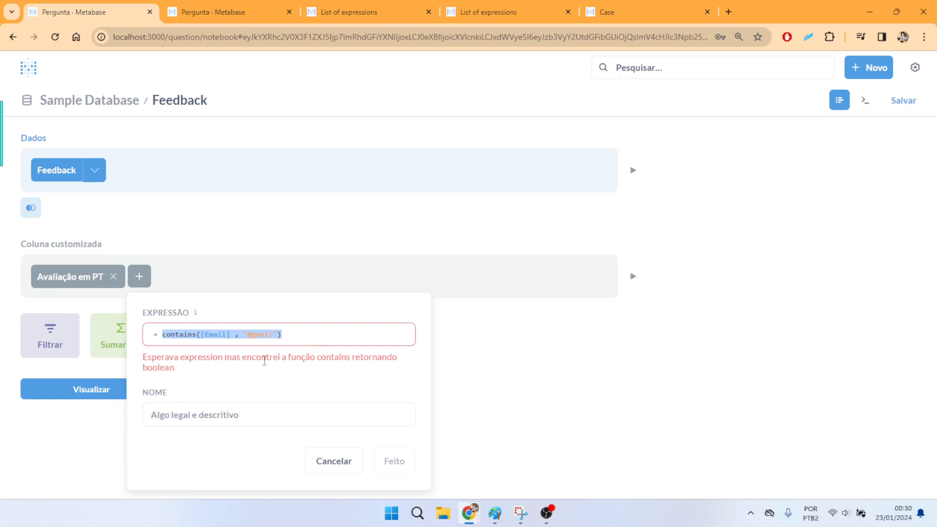
click(310, 332)
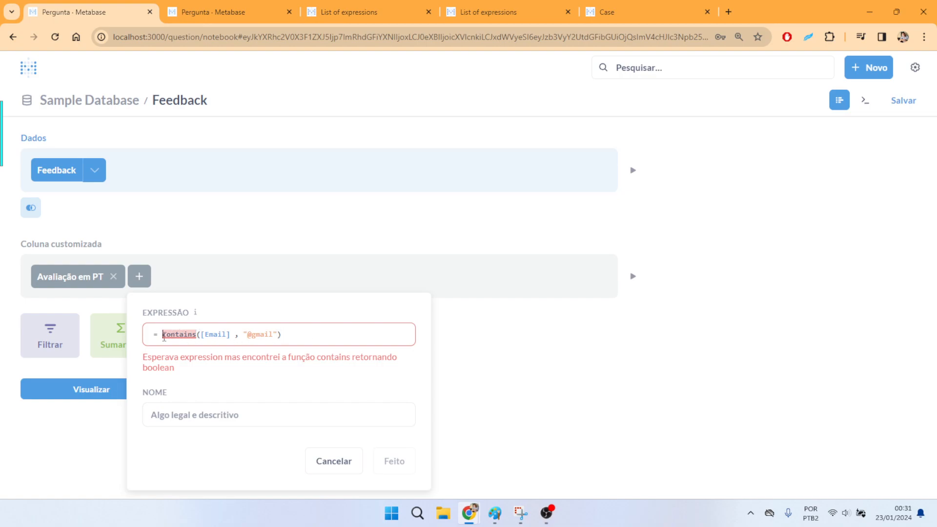
text(case()
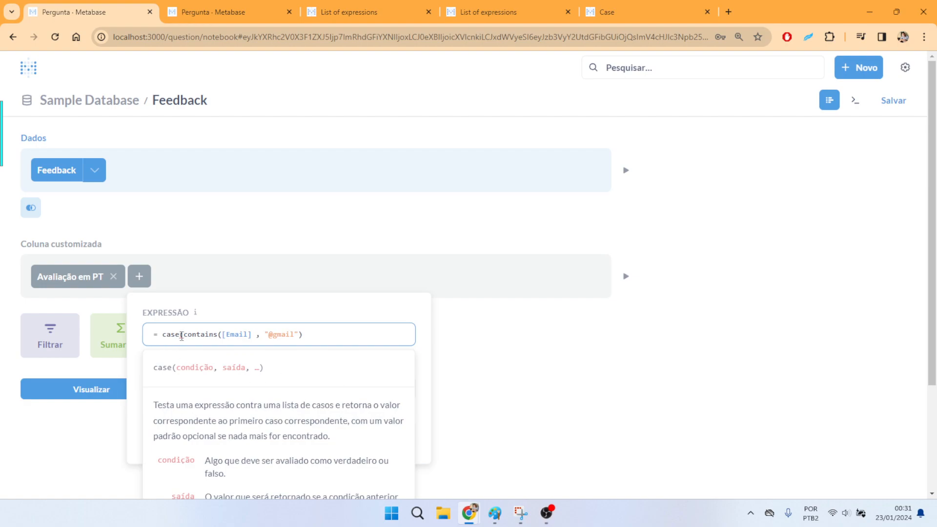
drag(327, 339, 184, 337)
click(299, 334)
drag(295, 335, 269, 335)
click(321, 335)
text(, "Google"))
- Name the custom column "Provedor de email do cliente" and add it to the question
click(334, 391)
text(Provedor de email do cliente)
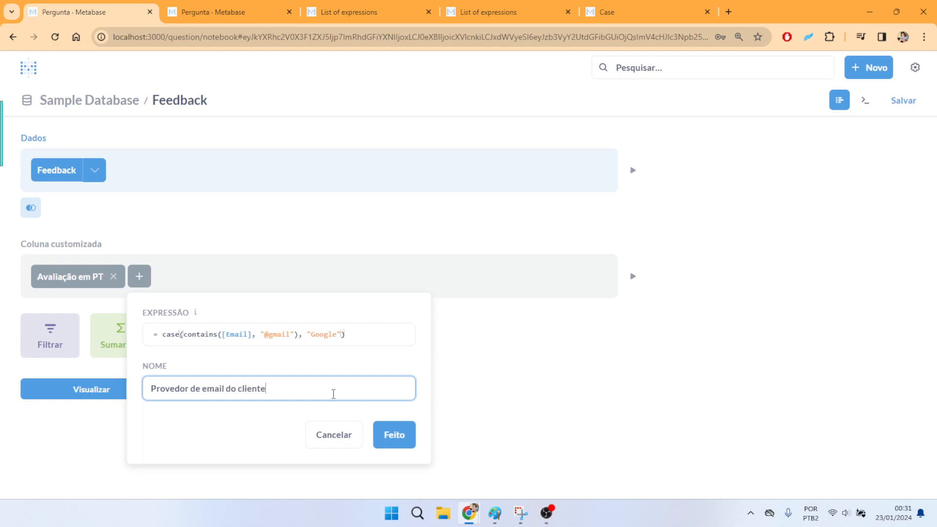
click(396, 435)
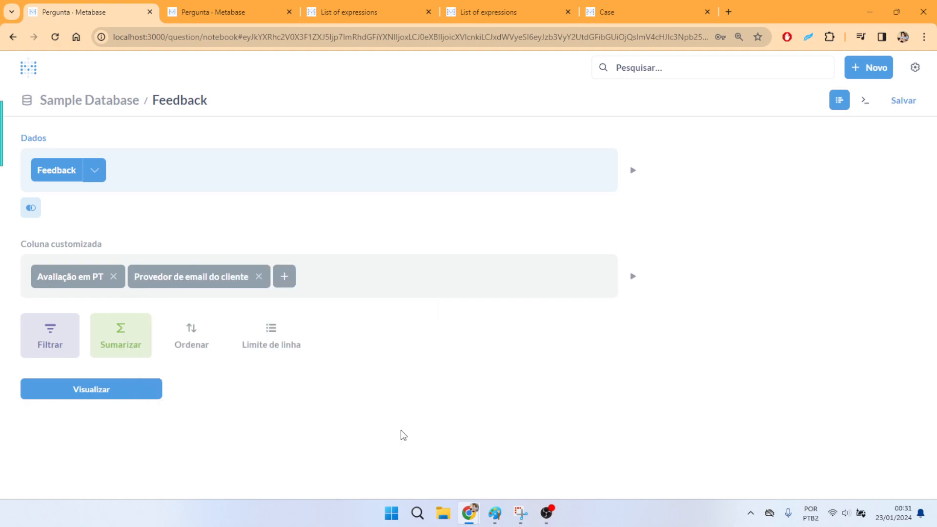
- Visualize the question, check the values in the Provedor de email do cliente column, and return to the question editor
click(139, 390)
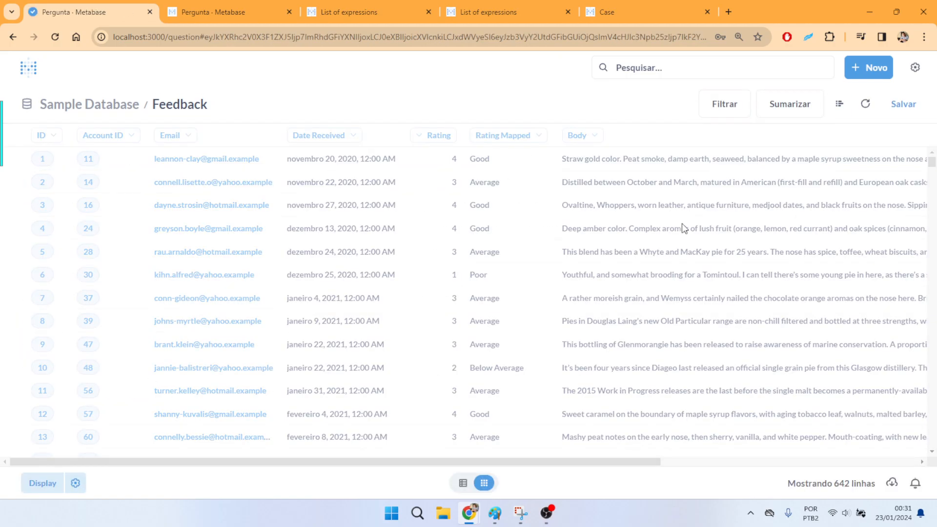
scroll(682, 223, right, 3)
scroll(831, 169, down, 8)
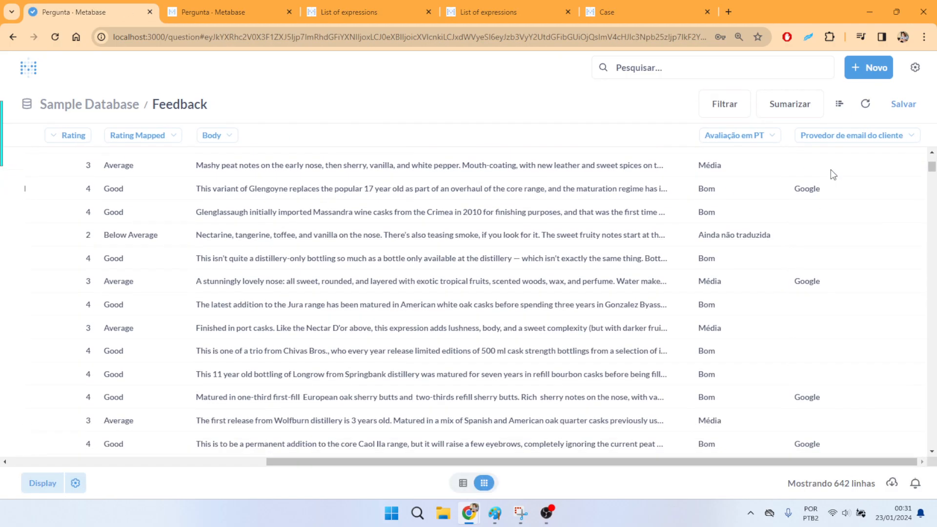
scroll(832, 242, down, 12)
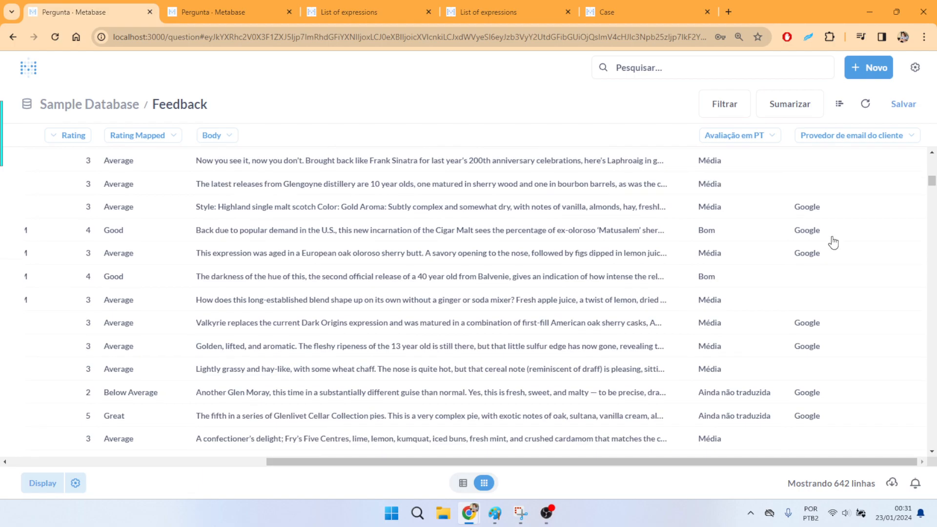
click(840, 103)
- Switch to the Metabase list of expressions documentation and open the entry for the upper function
click(253, 4)
click(336, 2)
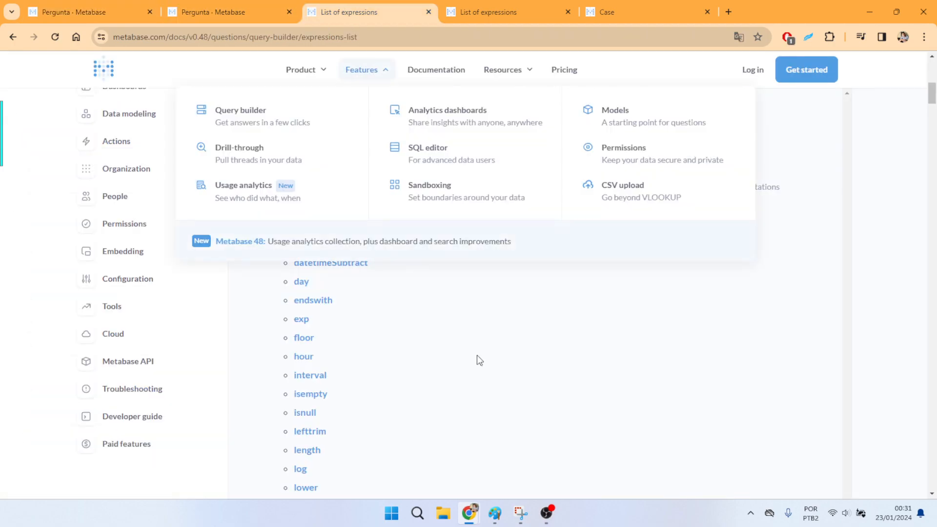
scroll(672, 351, down, 7)
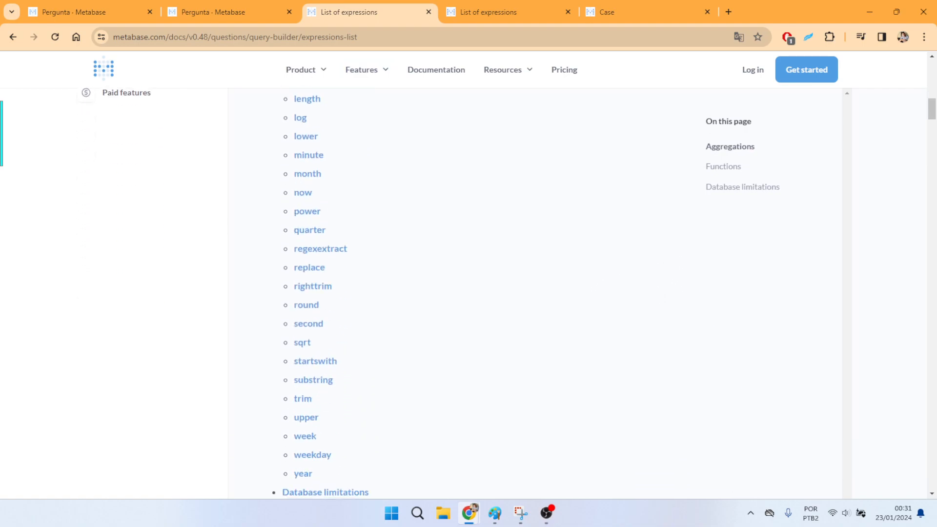
scroll(535, 294, down, 1)
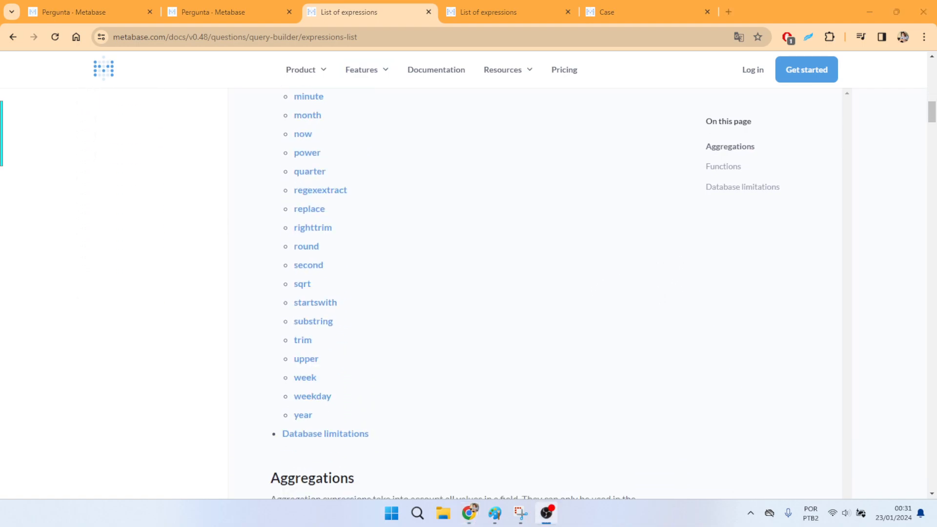
click(307, 358)
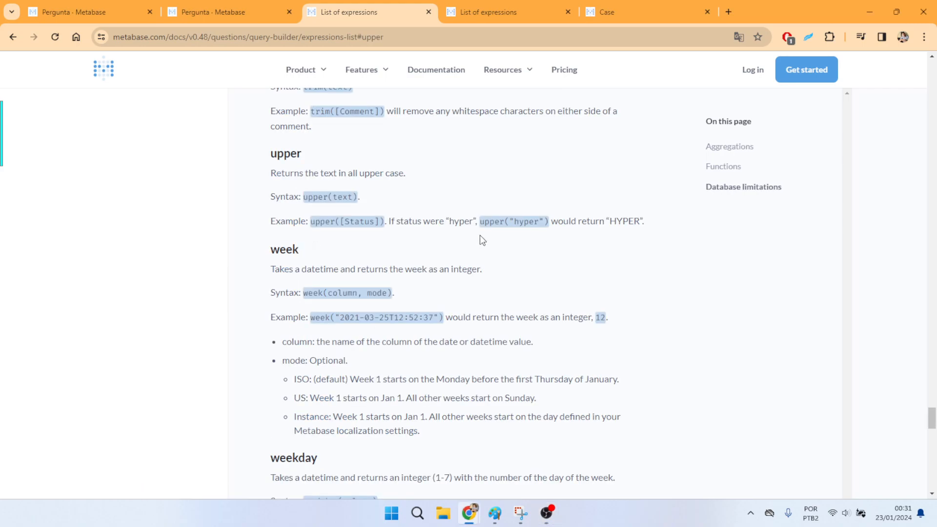
- Read the upper function's description, syntax and "hyper" example
drag(406, 173, 358, 173)
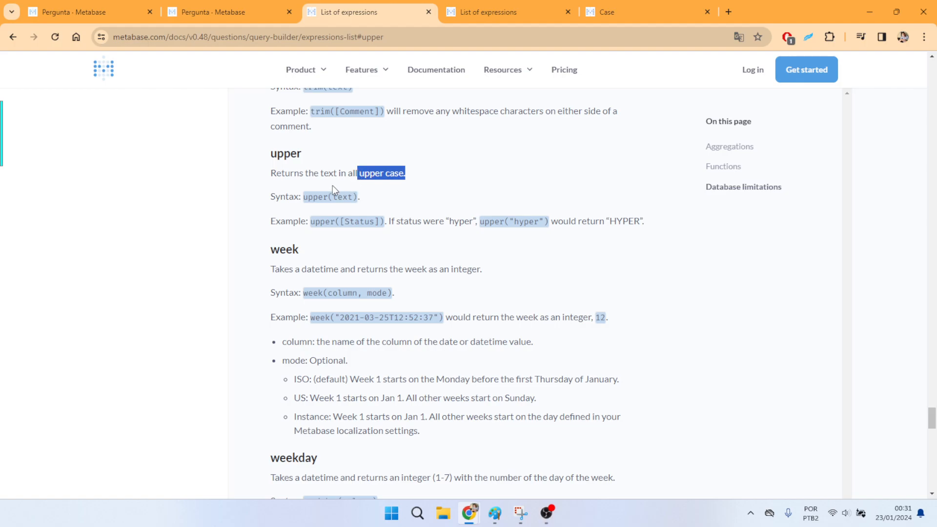
click(379, 203)
drag(315, 222, 336, 222)
click(354, 227)
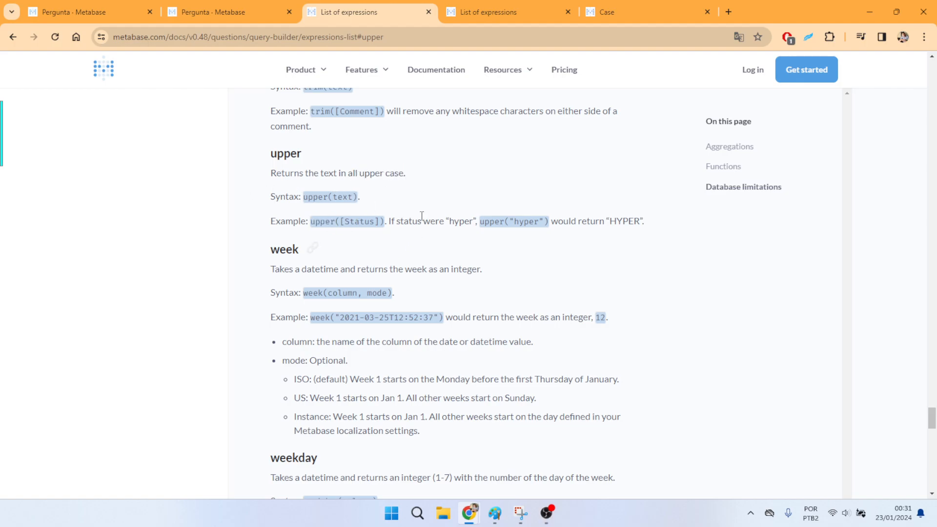
double_click(631, 222)
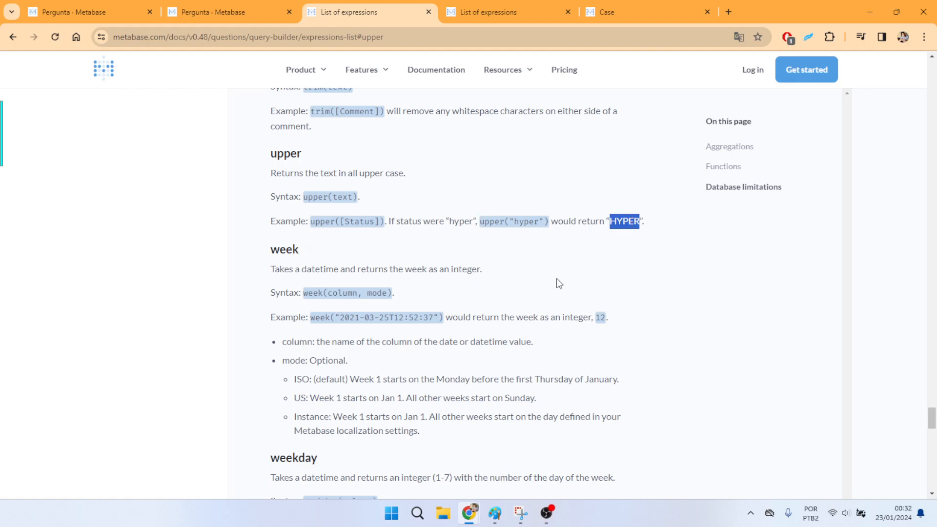
- Look through the Feedback table's columns for a text field that suits the upper function
click(273, 10)
click(98, 6)
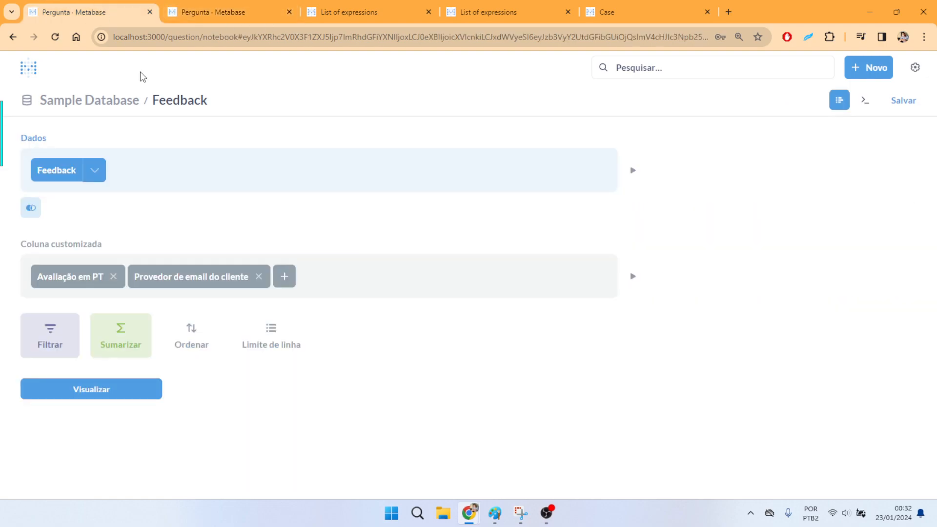
click(272, 6)
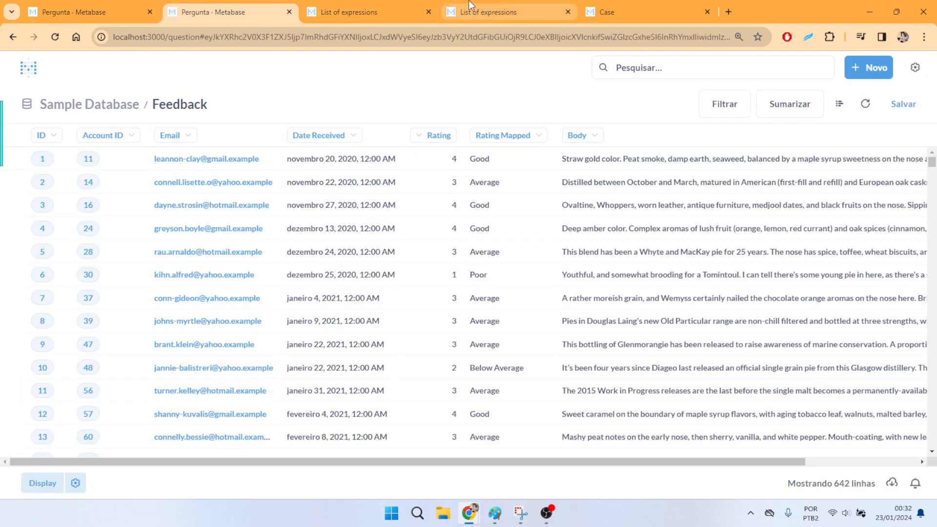
scroll(479, 241, right, 1)
scroll(478, 240, left, 1)
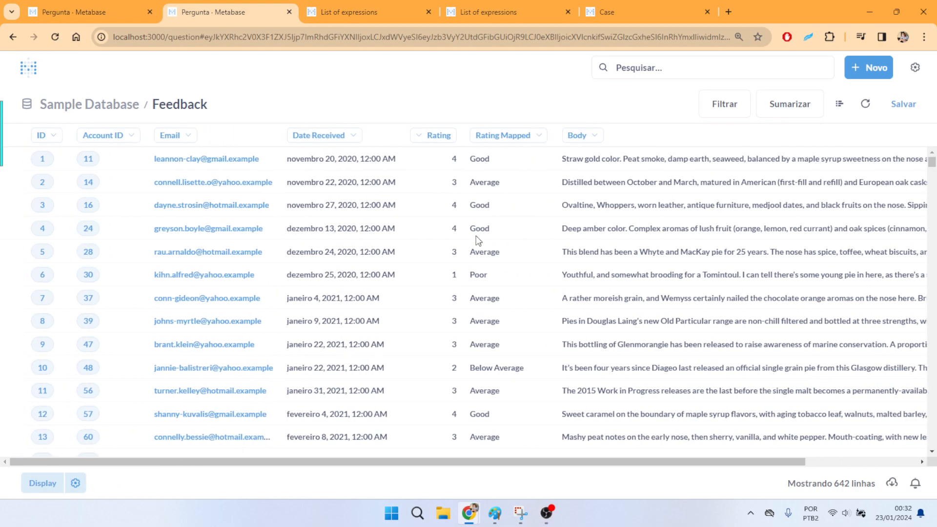
scroll(476, 244, right, 2)
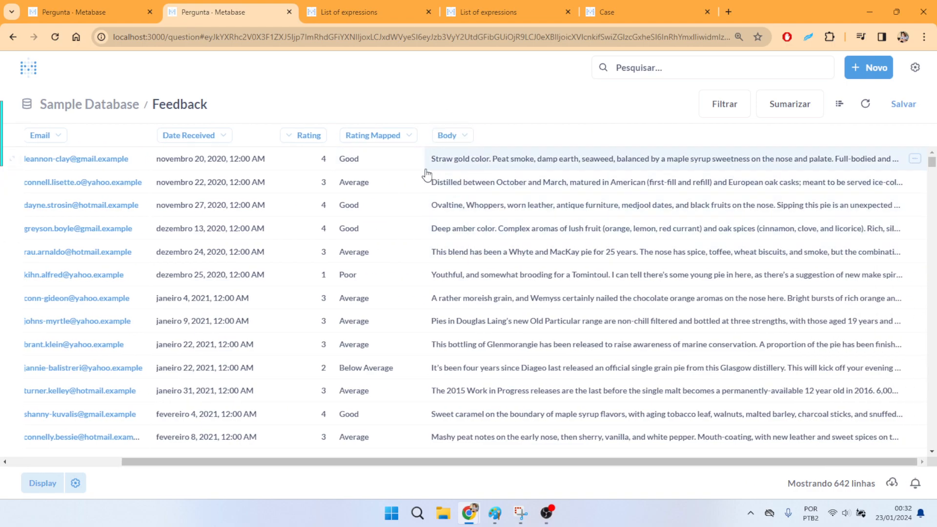
- In the question editor, start another custom column with the expression upper([Body])
click(87, 11)
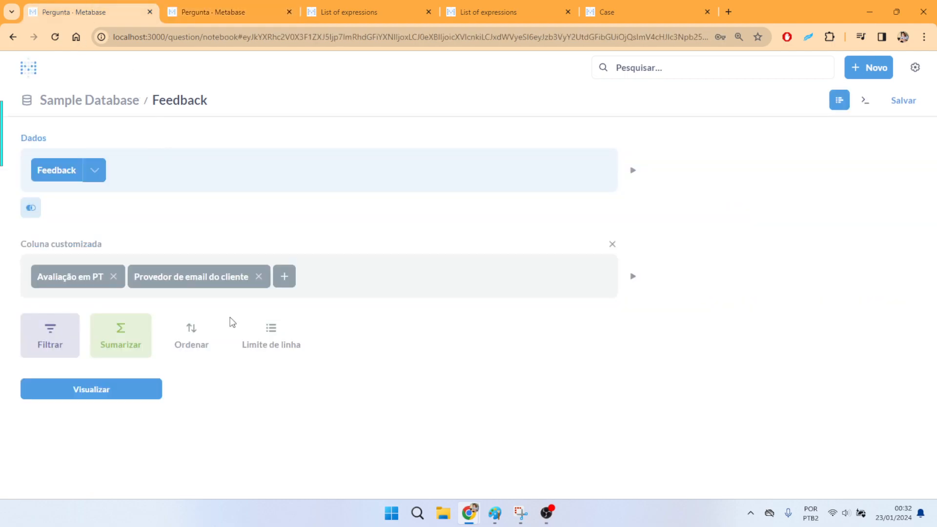
click(284, 277)
text(upper)
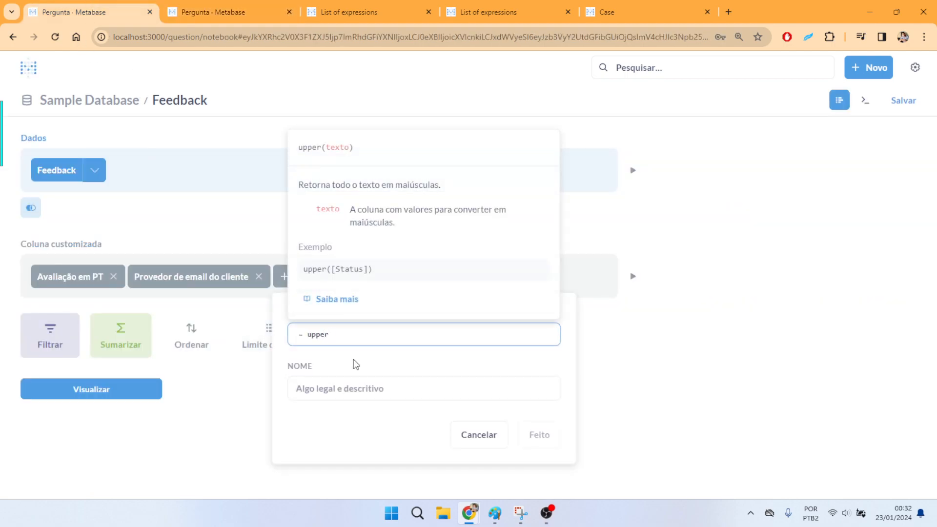
text(()
text([Body])
key(Return)
text())
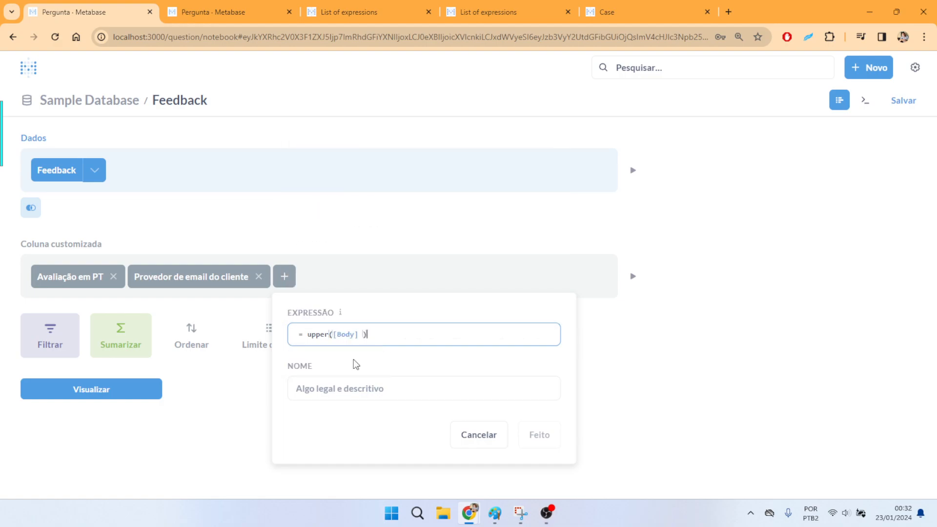
- Name the uppercase column "FEDDBACK EM MAIUSCULO" and add it to the question
click(382, 380)
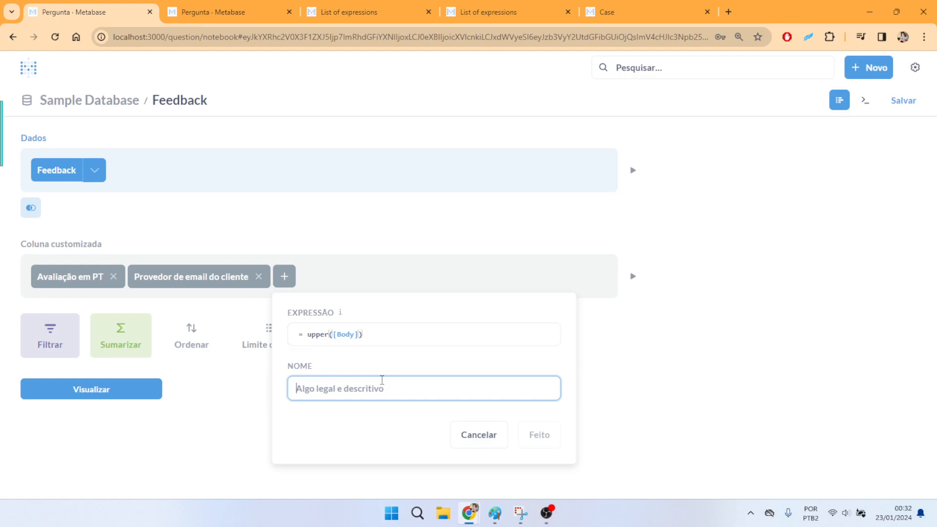
text(FEDDBACK EM MAIUSCULO)
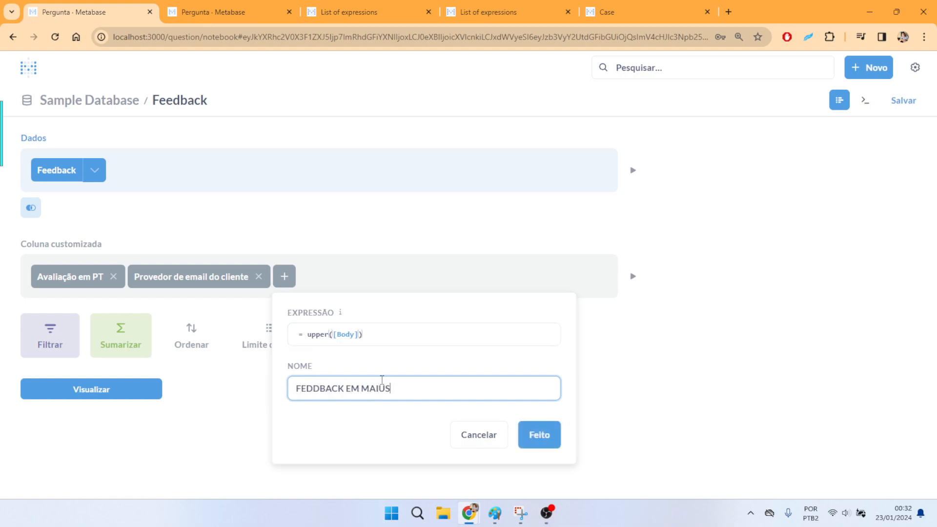
click(556, 435)
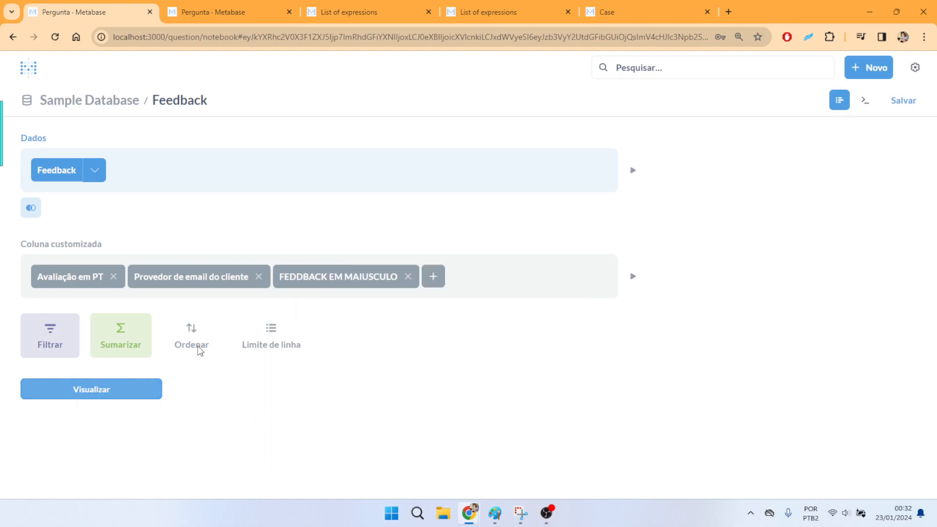
- Correct the uppercase custom column's name to "FEEDBACK EM MAIUSCULO" and update the column
click(336, 278)
click(314, 389)
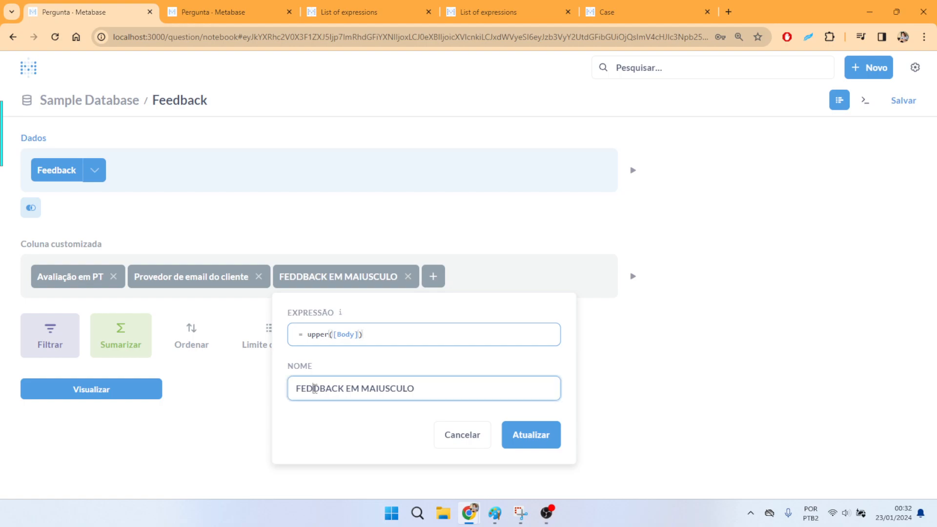
key(BackSpace)
text(E)
click(560, 442)
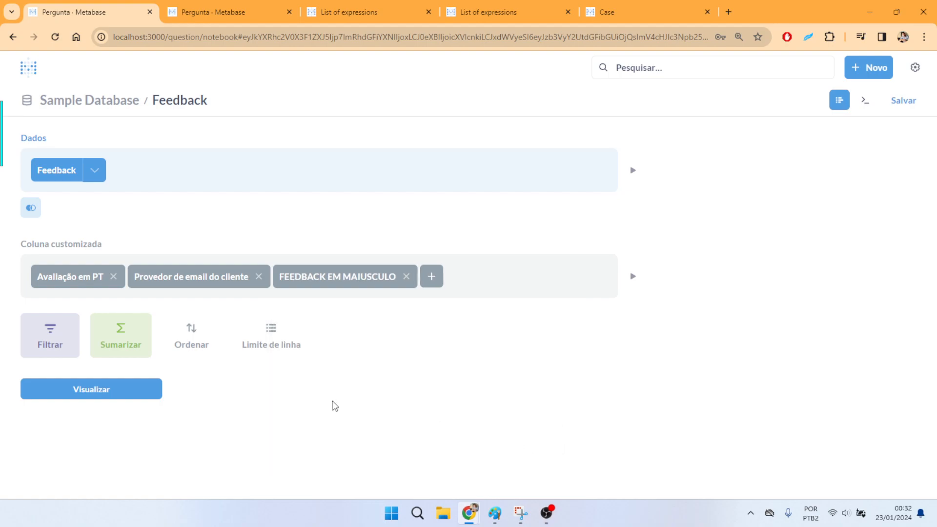
- Visualize the question, examine the three custom columns in the results, and return to the question editor
click(71, 389)
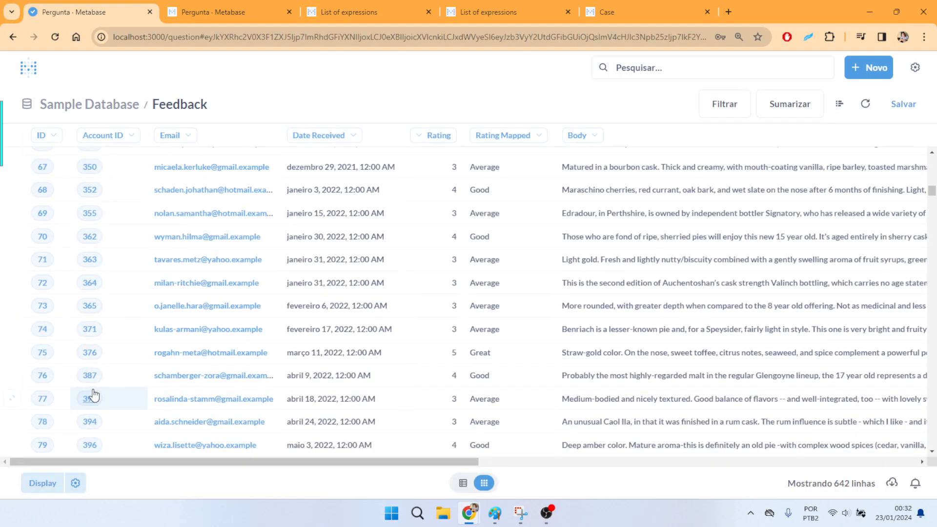
scroll(439, 332, right, 10)
scroll(459, 337, right, 8)
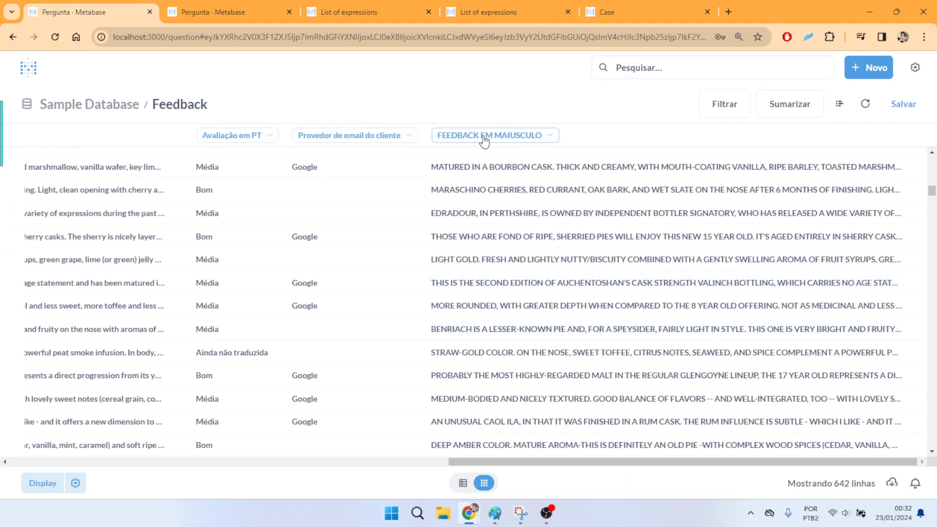
mouse_move(539, 142)
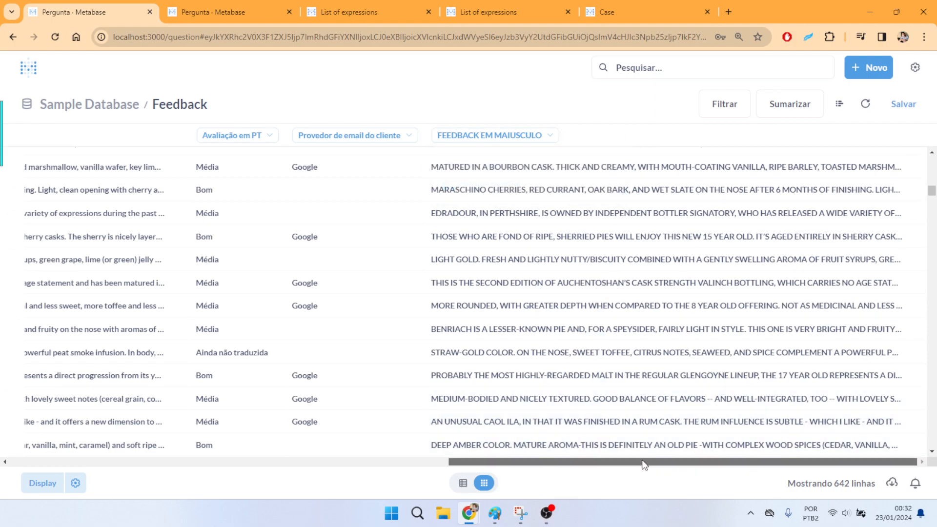
click(839, 104)
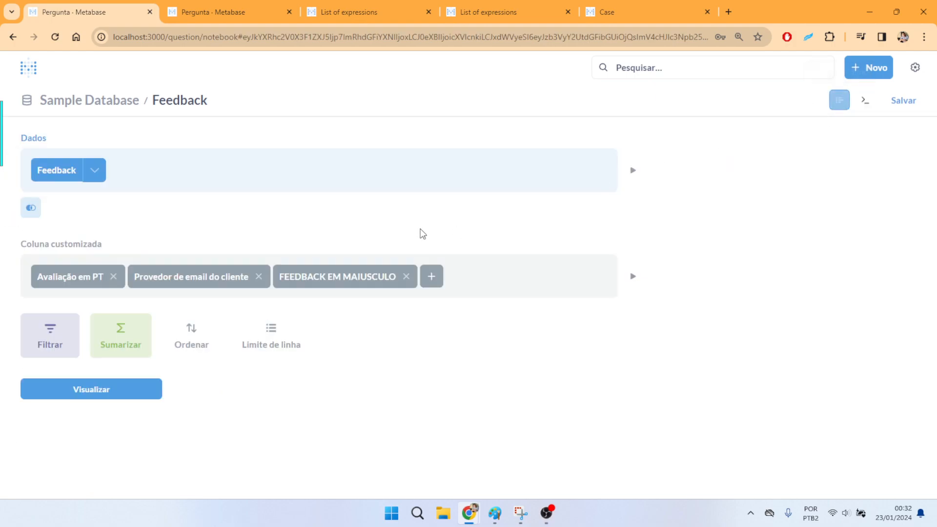
click(115, 390)
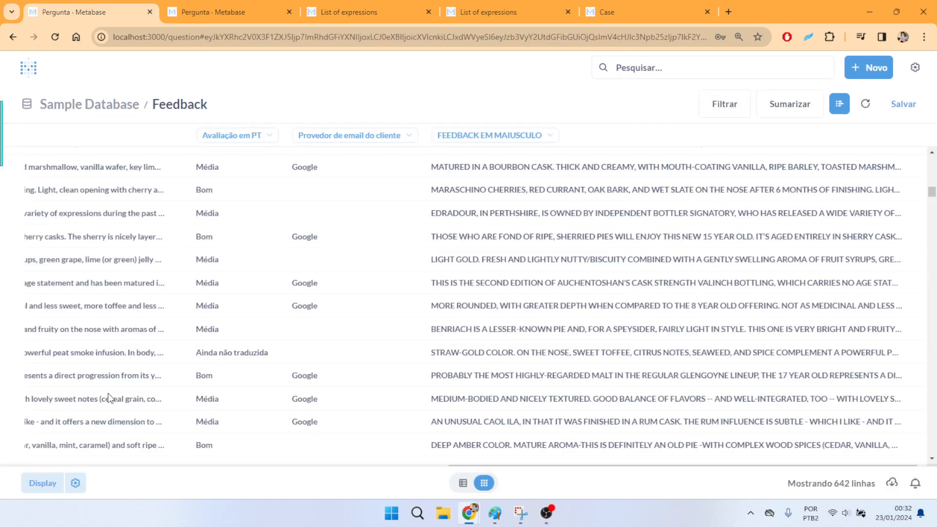
scroll(586, 282, left, 3)
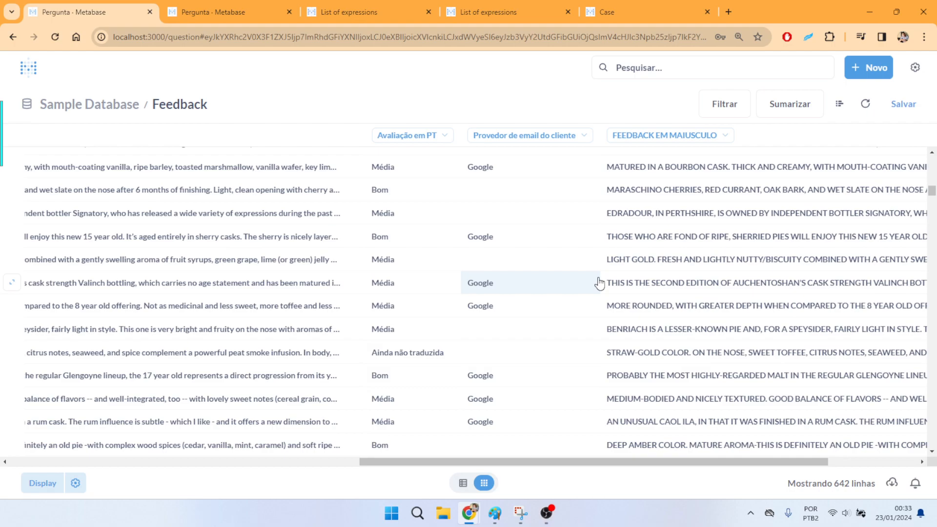
drag(586, 464, 660, 435)
click(840, 104)
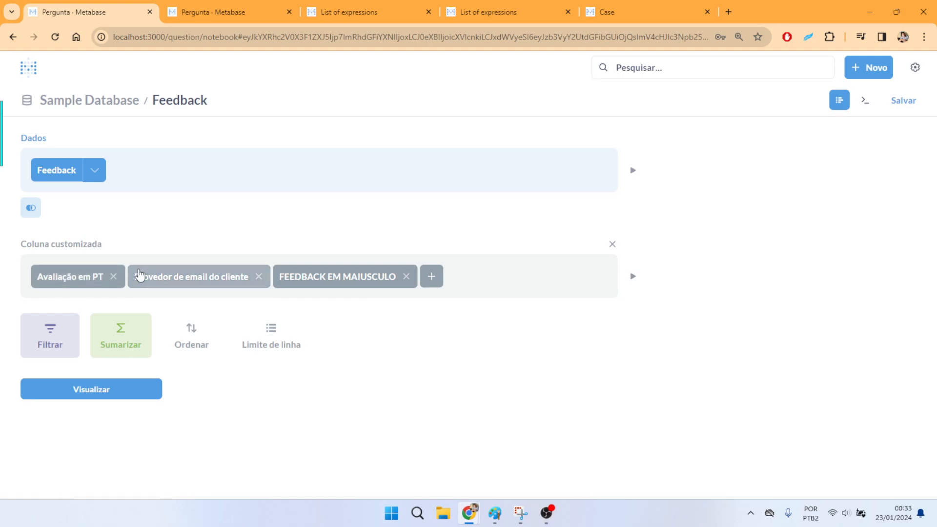
- Revisit the contains and case documentation, and browse the list of expressions for other functions such as replace and regexextract
click(488, 12)
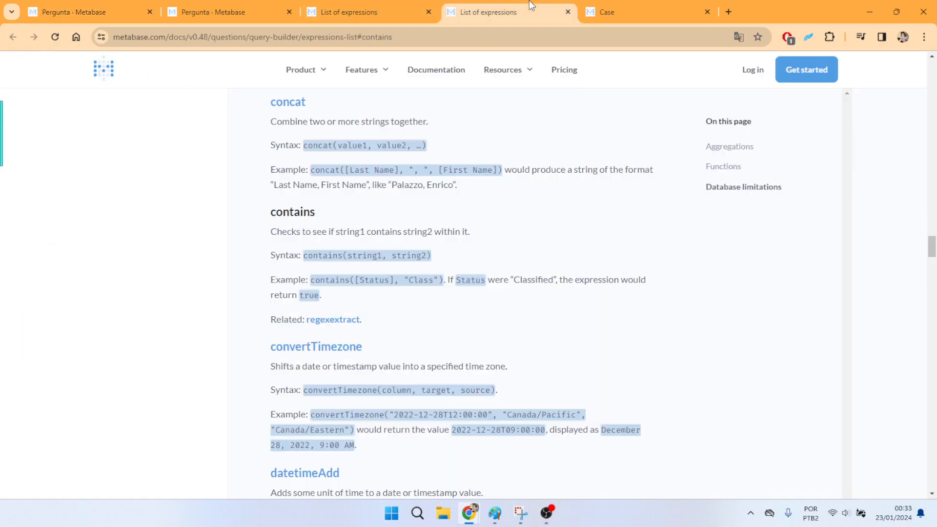
click(645, 6)
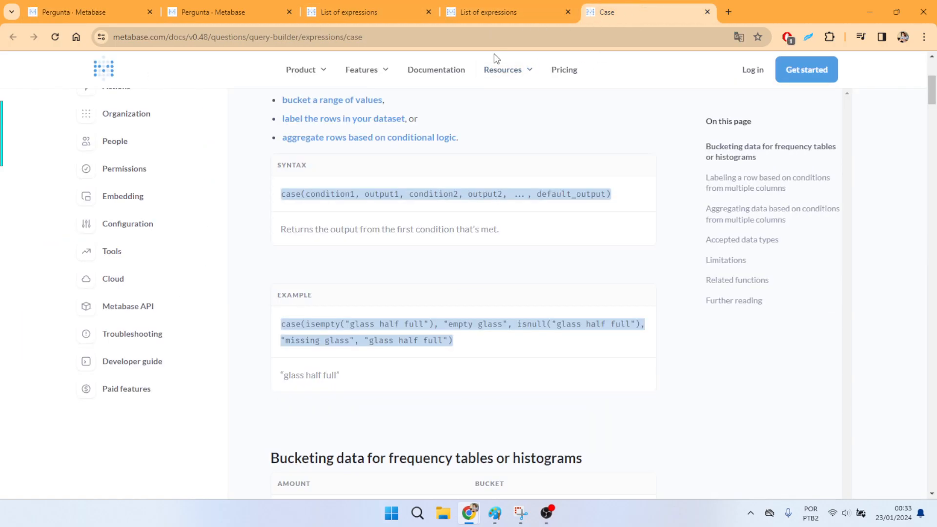
click(339, 7)
scroll(506, 269, up, 12)
scroll(487, 252, up, 10)
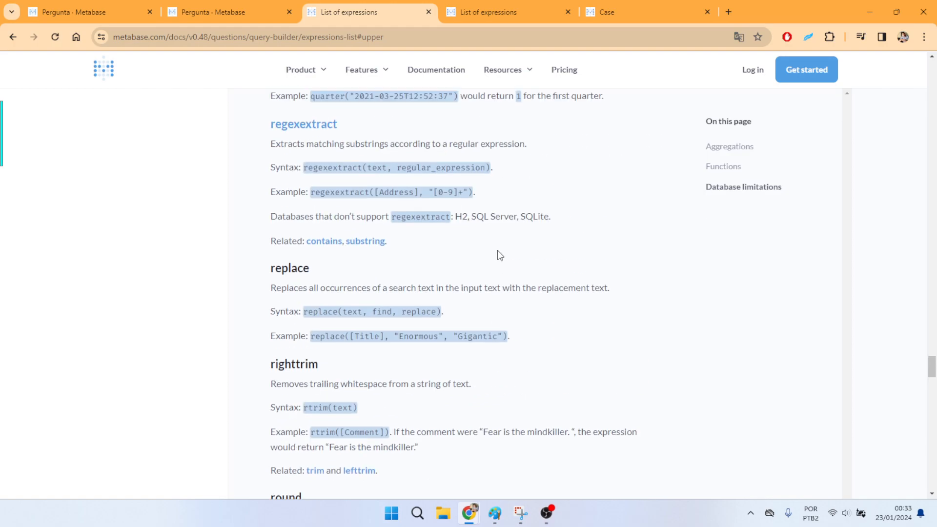
- Review the remaining function entries in the expressions list, from replace back through length, interval, datetimeSubtract, concat and case to abs
scroll(538, 236, up, 15)
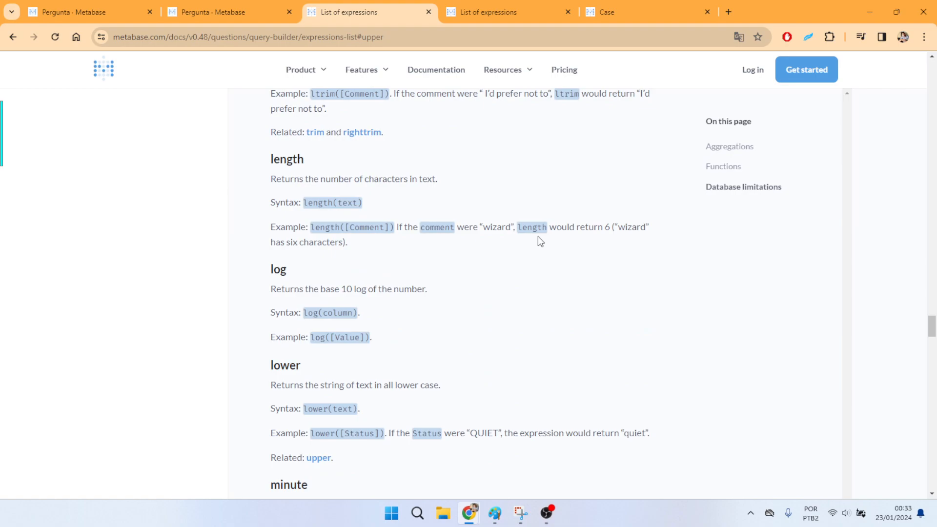
scroll(538, 236, up, 14)
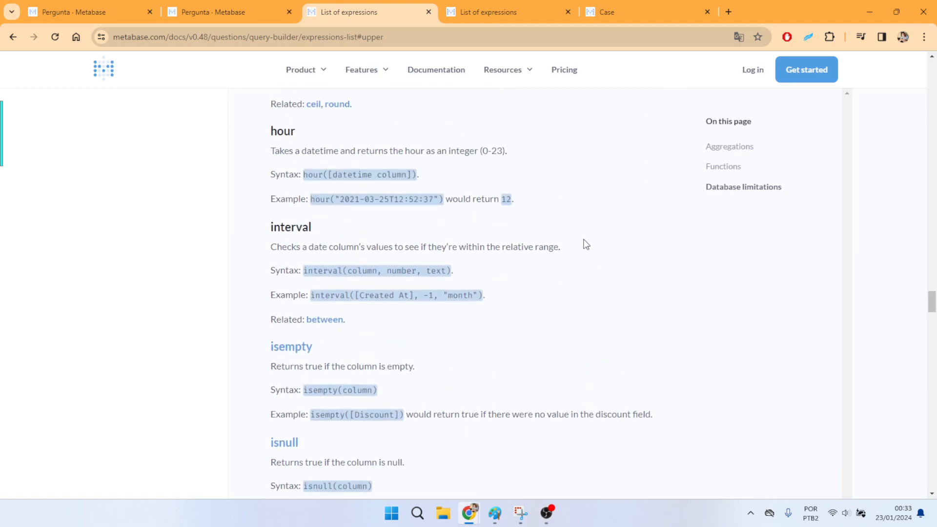
scroll(538, 273, up, 14)
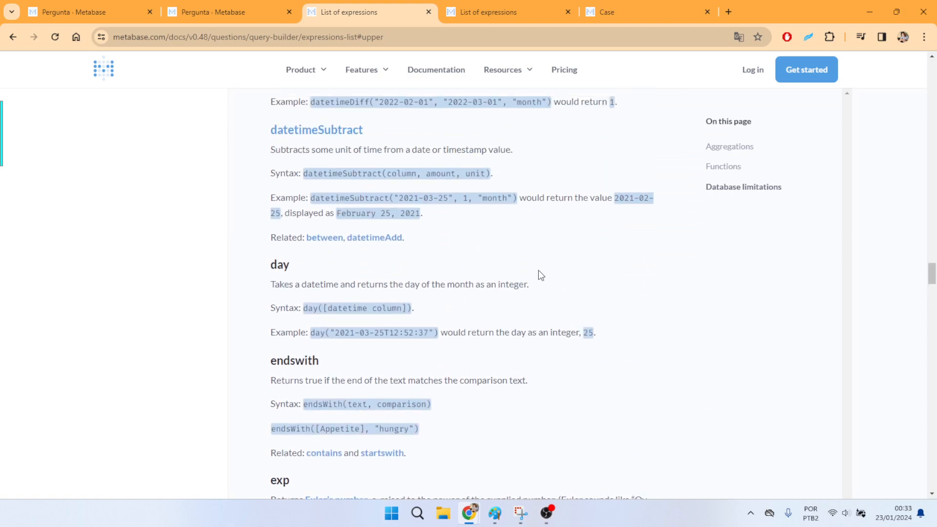
scroll(540, 274, up, 10)
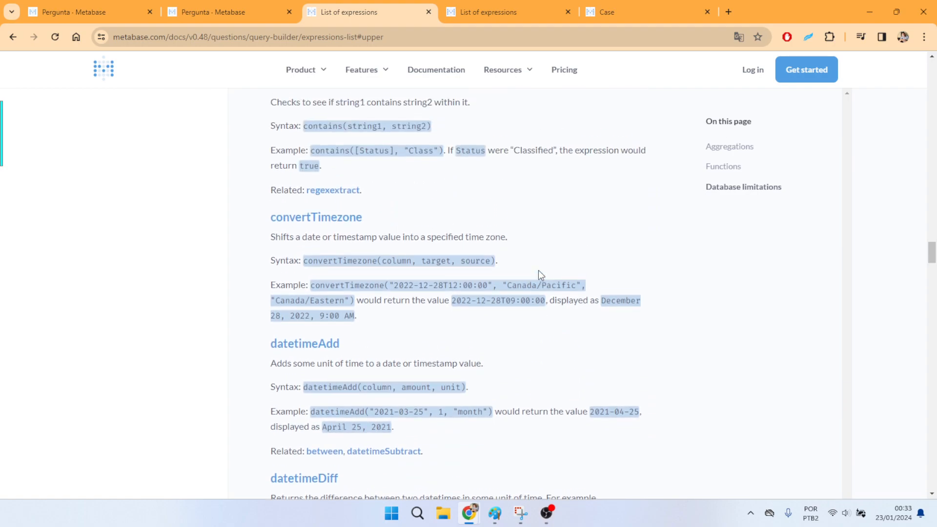
scroll(541, 276, up, 1)
scroll(540, 277, up, 1)
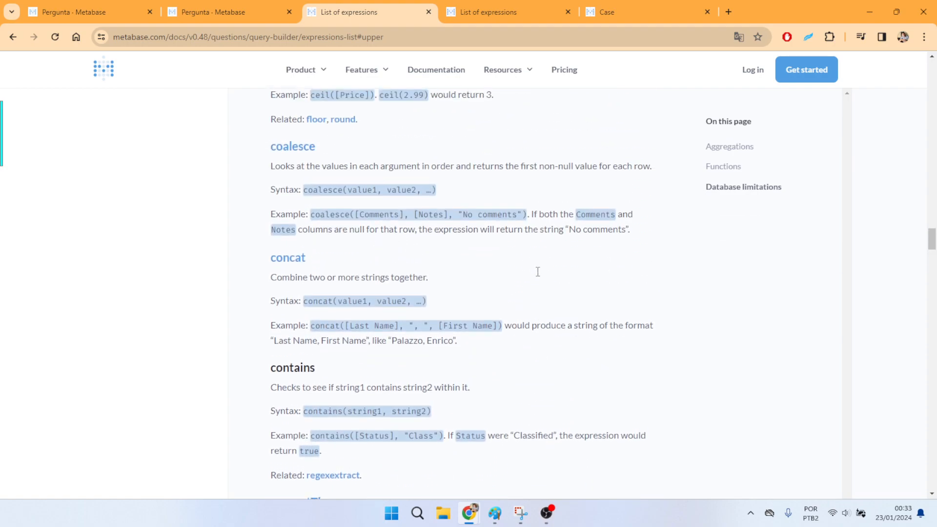
scroll(539, 277, up, 7)
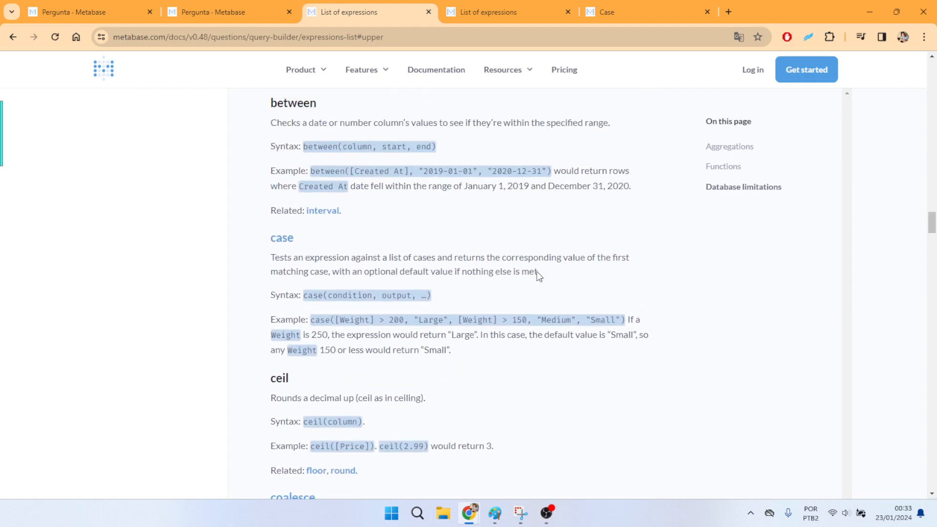
scroll(539, 277, up, 2)
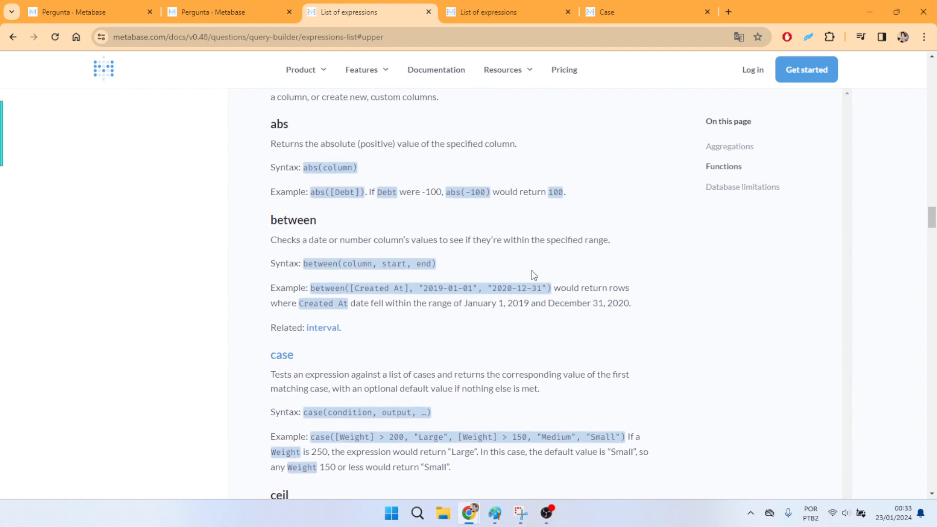